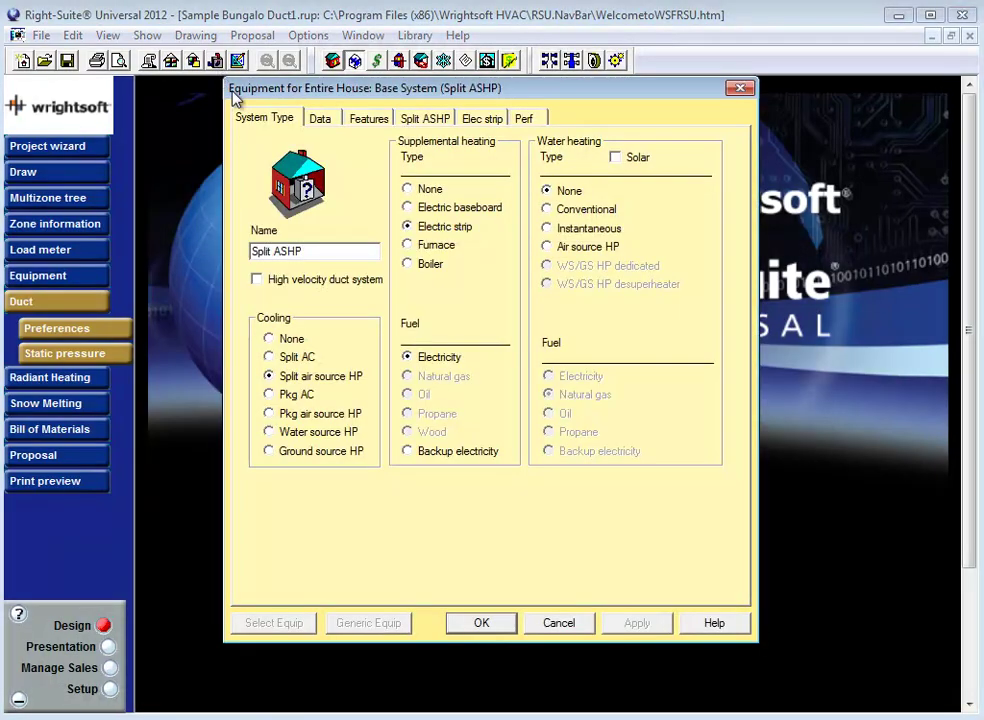
Step: Check the design airflow and static pressure settings of the Split ASHP equipment for the entire house
left_click(424, 118)
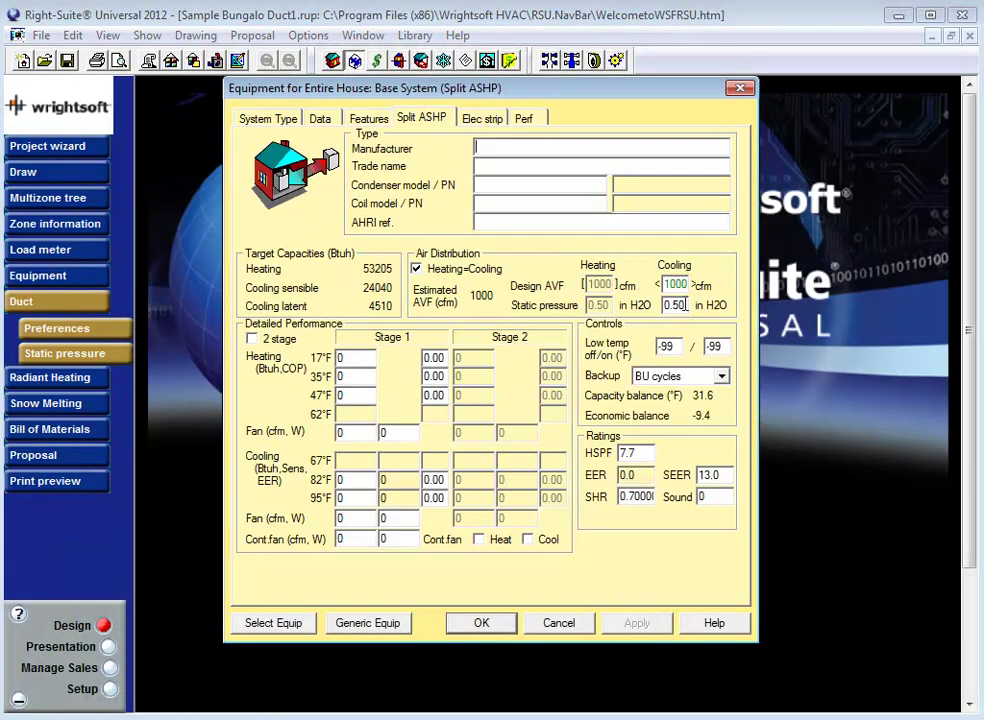
left_click(740, 88)
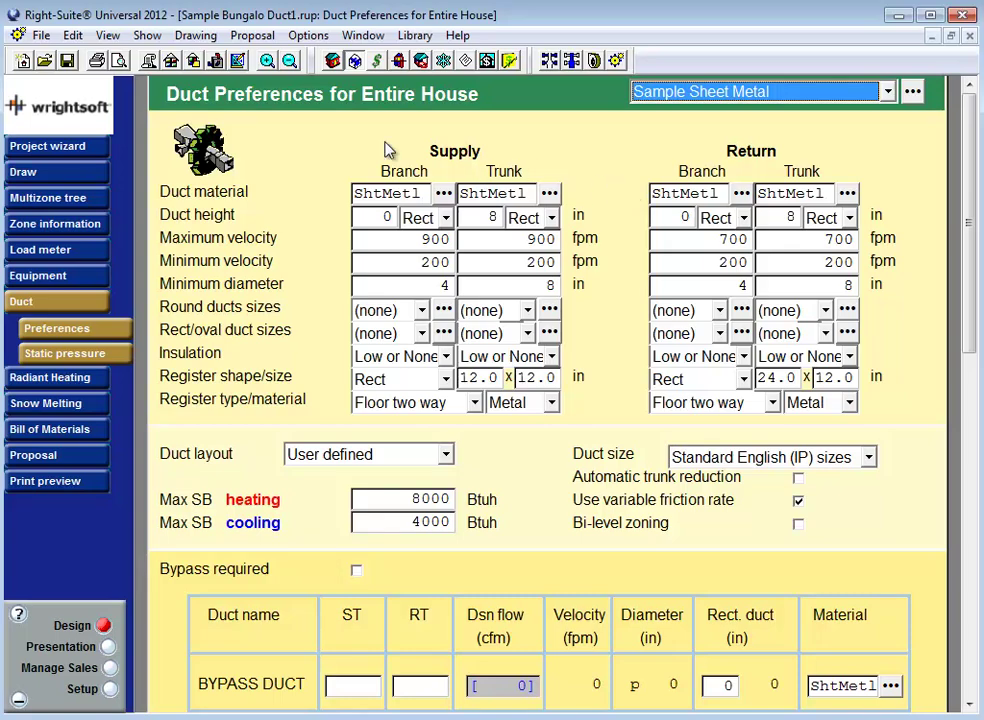
Step: Open the floor plan drawing and show the Ducts and Duct notation layers of Level 1
left_click(238, 61)
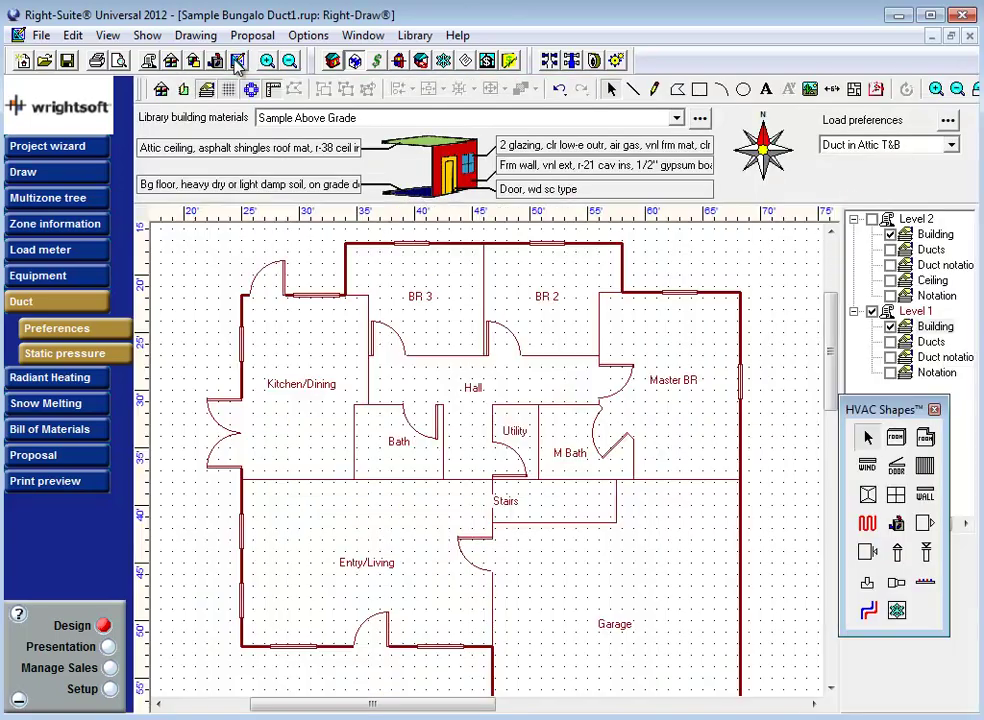
left_click(890, 342)
left_click(890, 357)
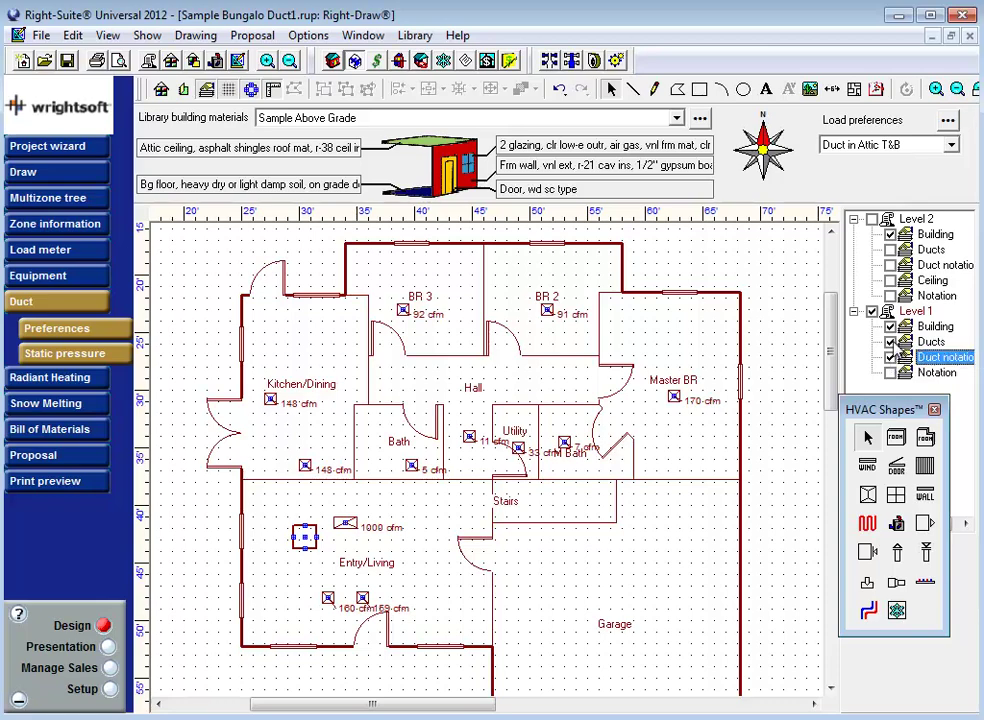
key("ctrl+z")
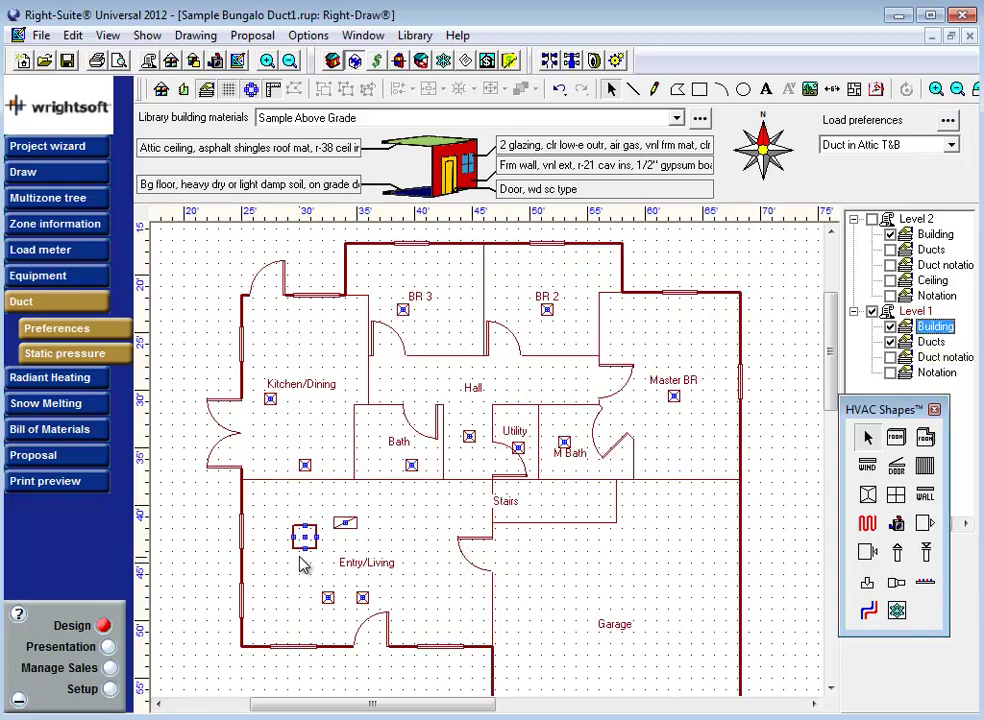
left_click(345, 522)
left_click(362, 597)
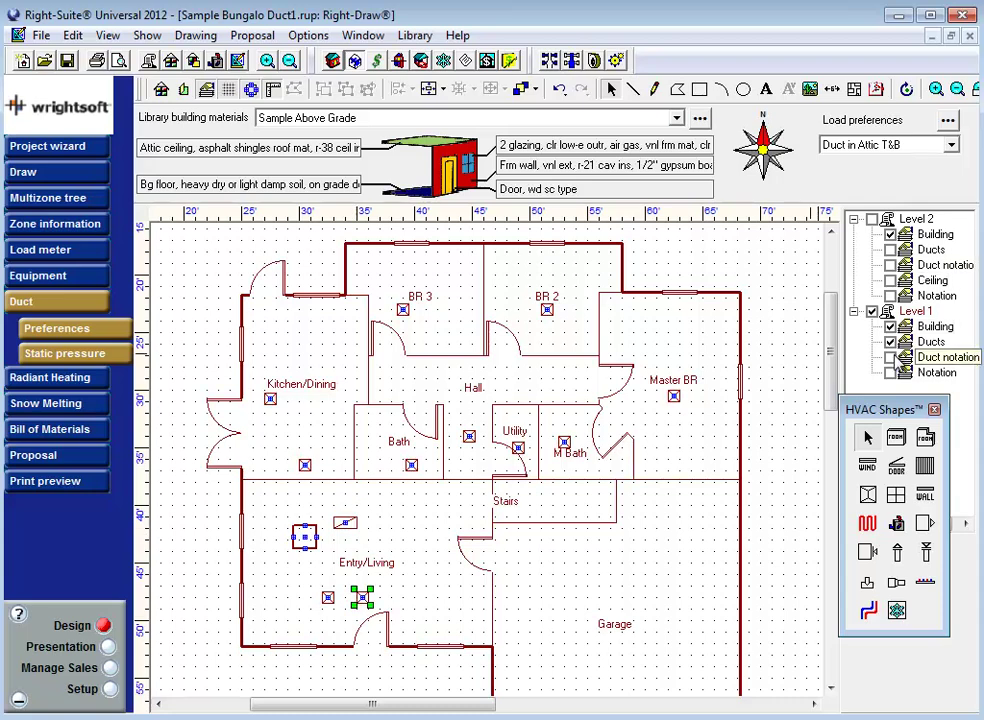
left_click(890, 357)
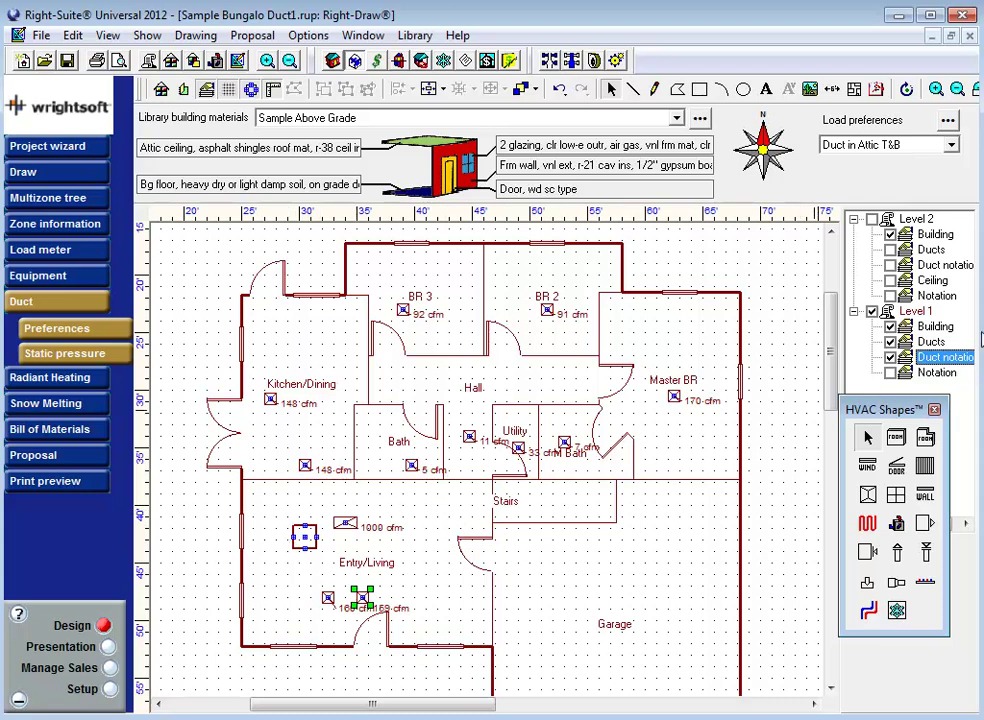
Step: Lock the Building layer of Level 1 and clear the register selection
right_click(932, 330)
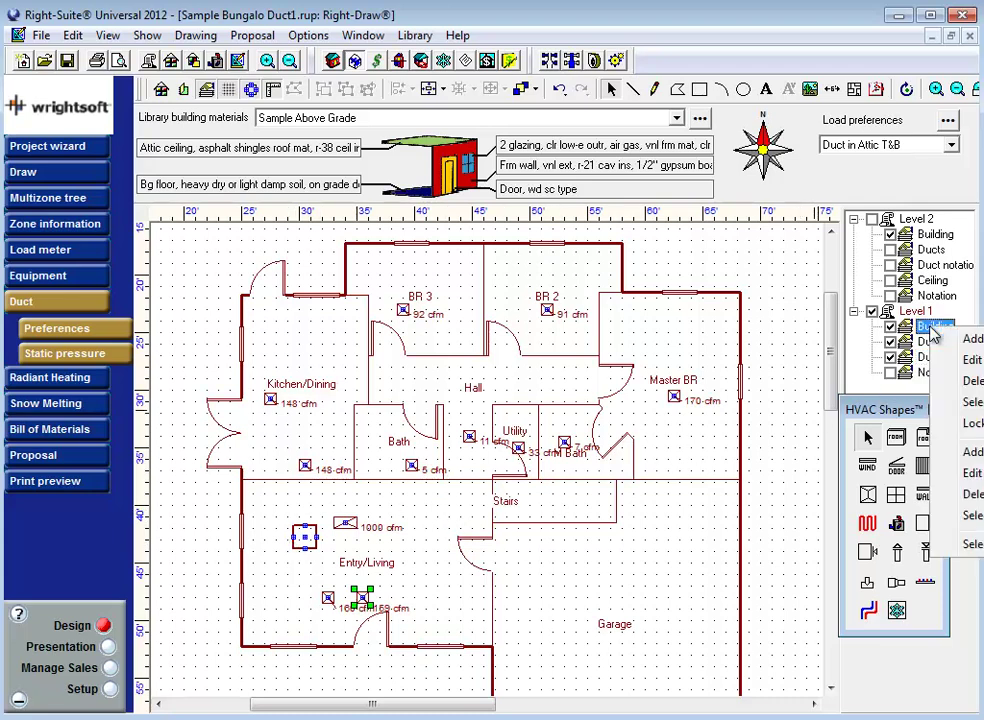
left_click(965, 425)
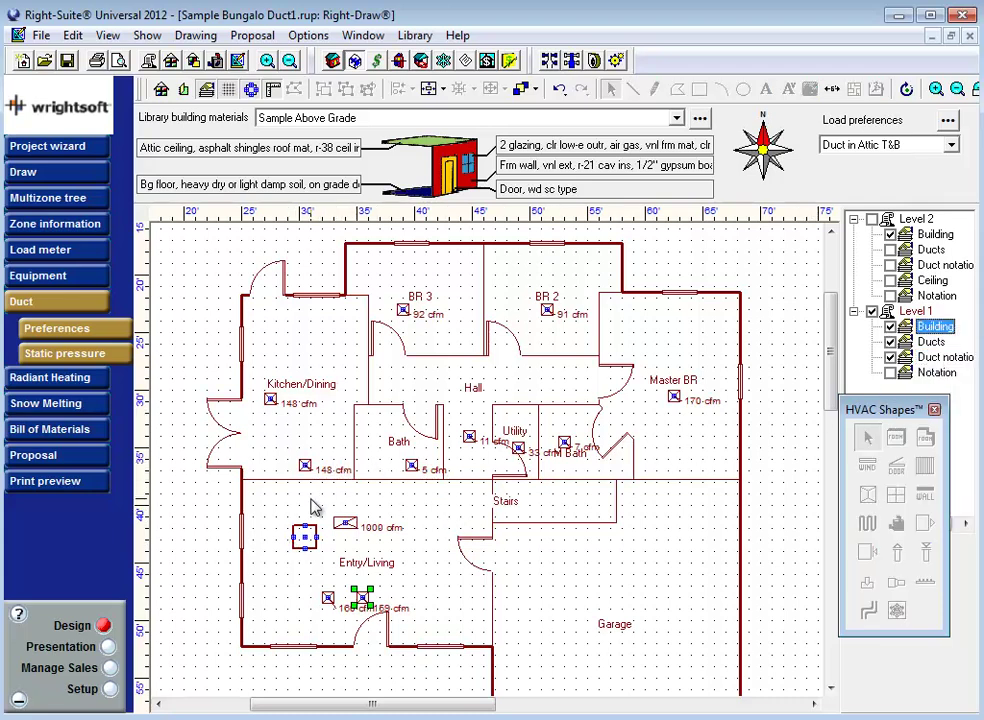
left_click(305, 536)
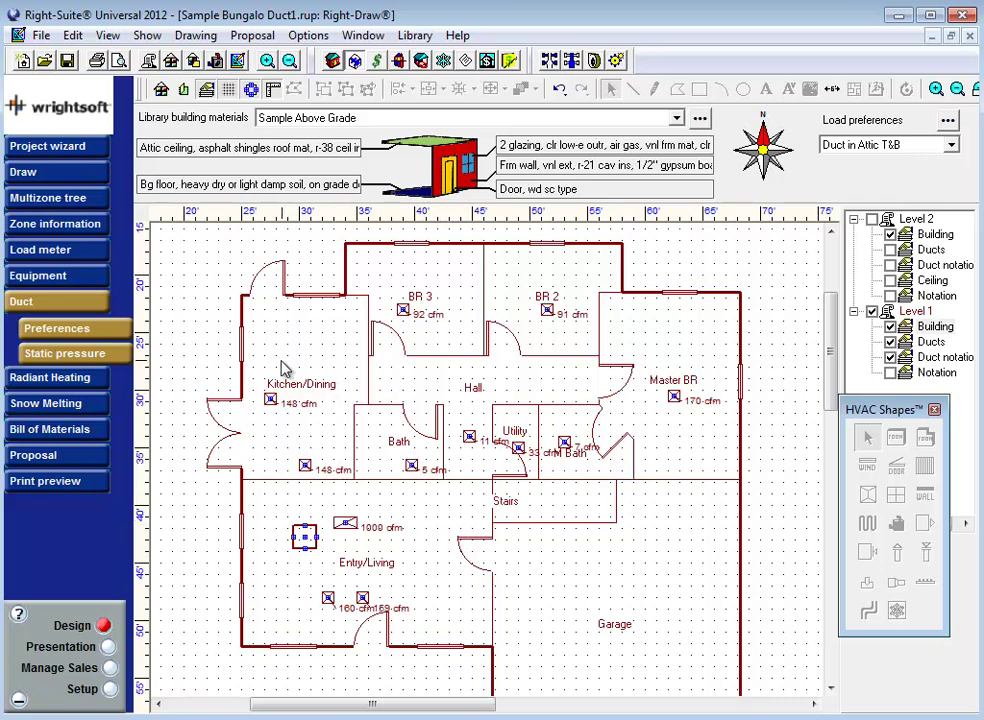
Step: Try moving the square equipment symbol from Entry/Living to the empty area northwest of the house, and undo the move
left_click_drag(256, 357, 370, 487)
left_click(267, 61)
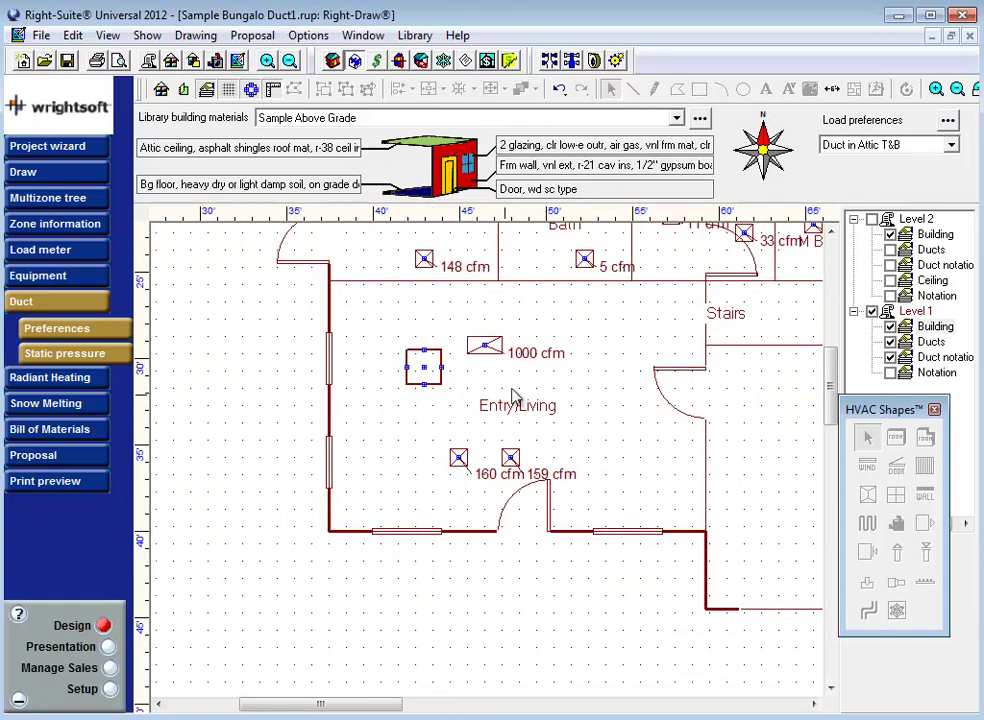
left_click(424, 370)
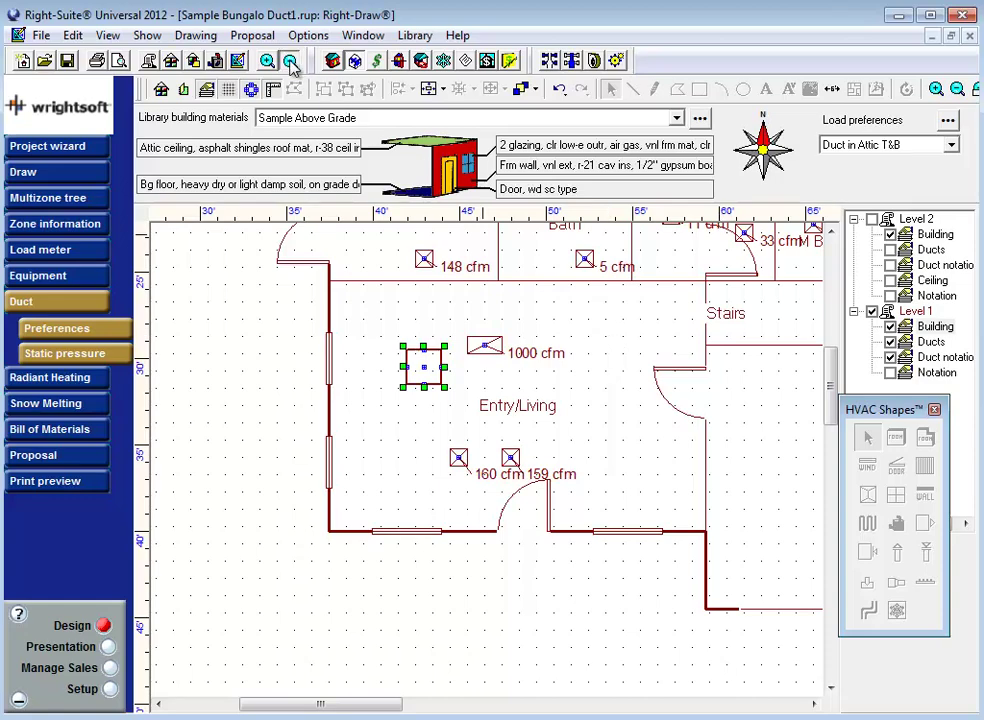
left_click(291, 63)
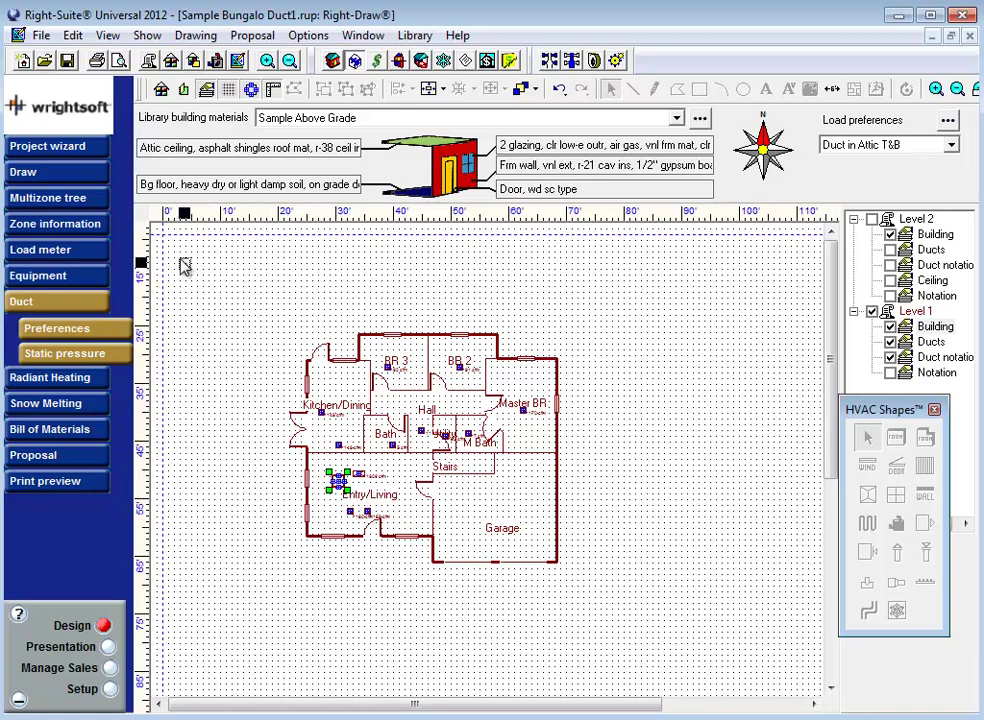
left_click(211, 281)
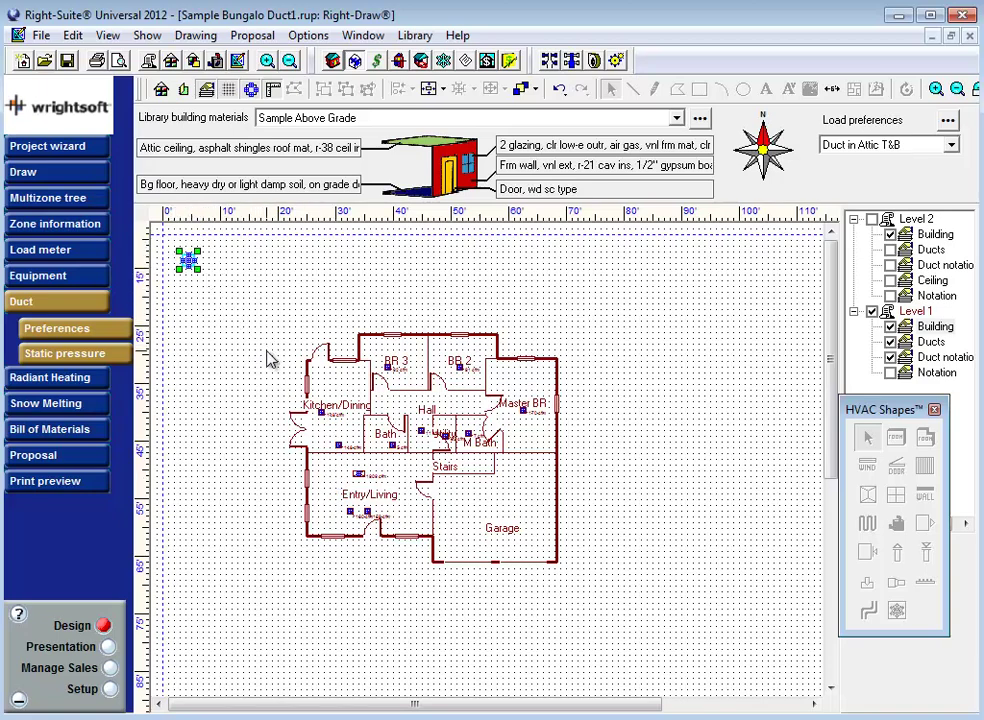
key("ctrl+z")
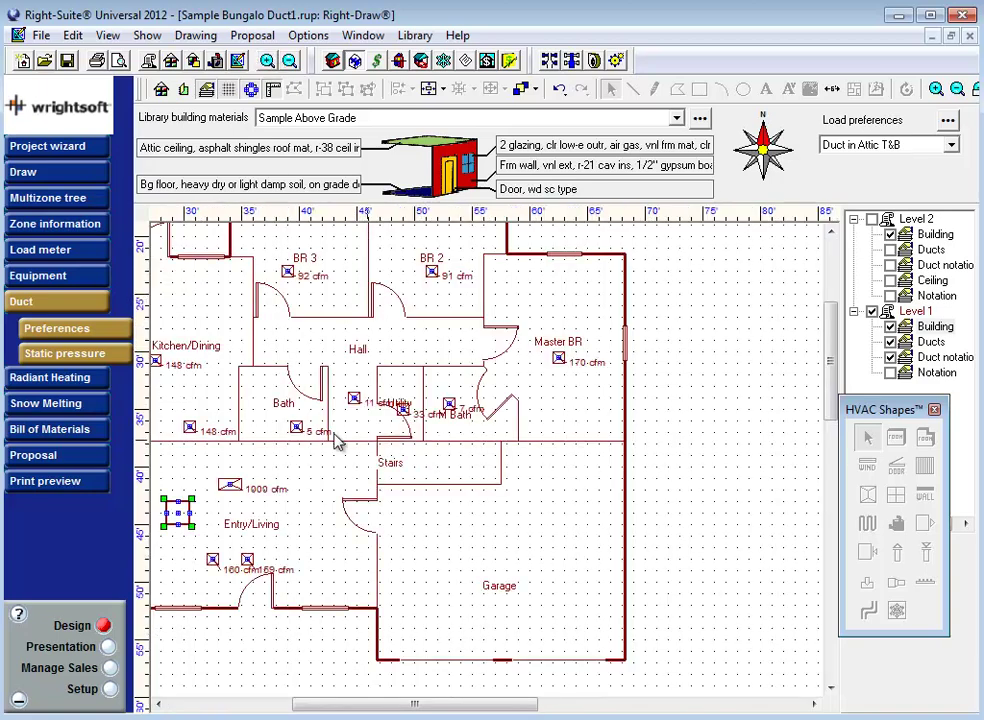
middle_click_drag(318, 466, 404, 430)
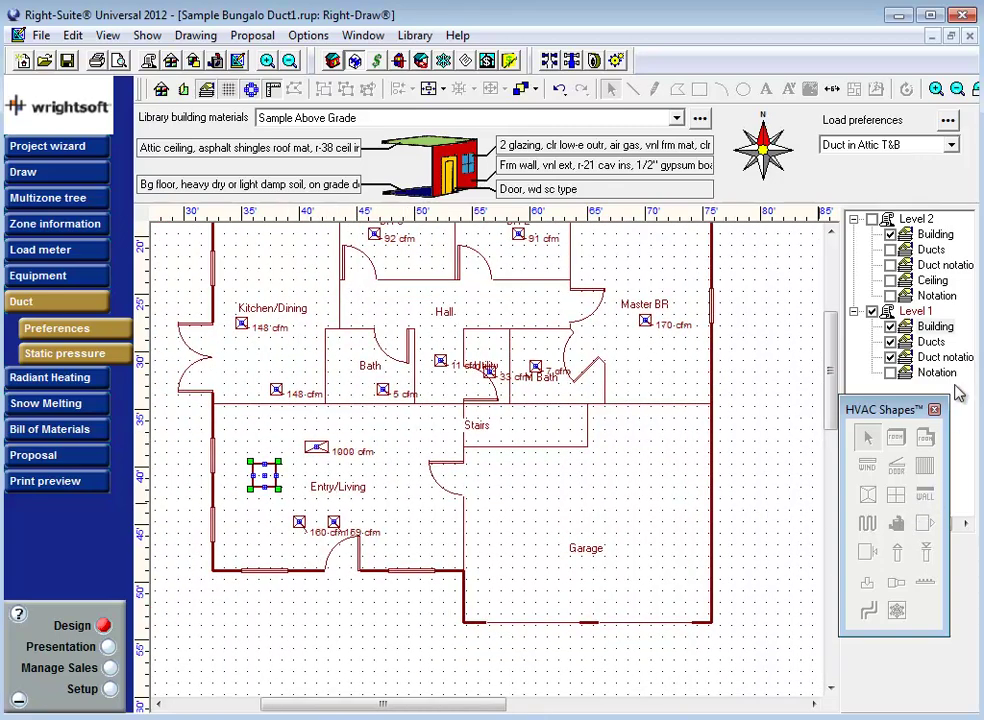
Step: Make the Ducts layer of Level 1 active and check the Split ASHP's design airflow in the equipment data
left_click(931, 341)
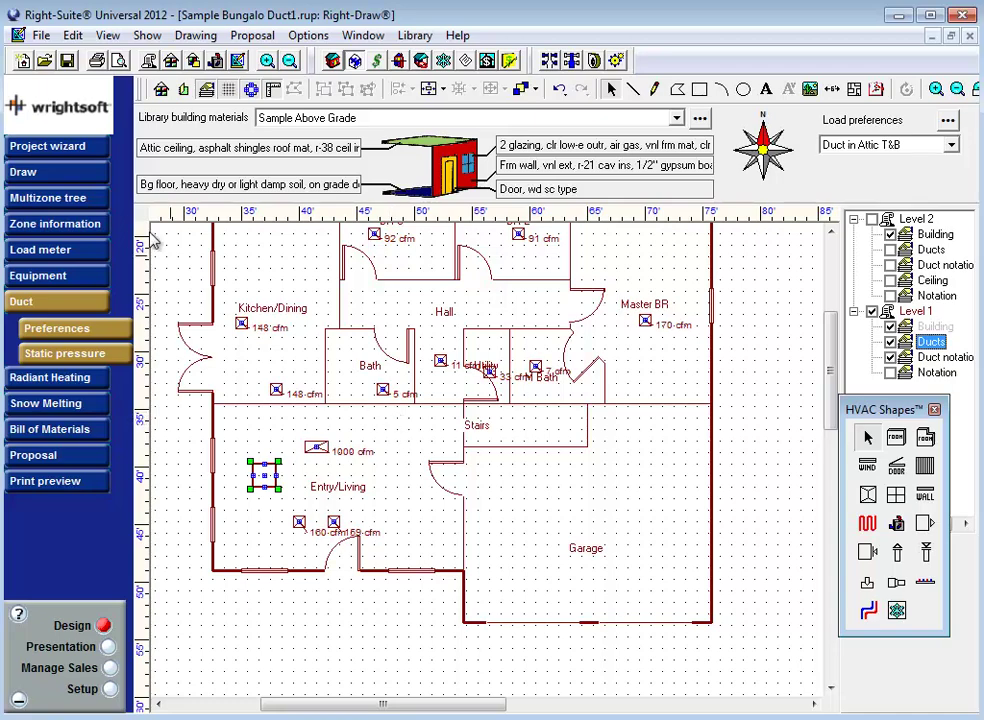
left_click(215, 61)
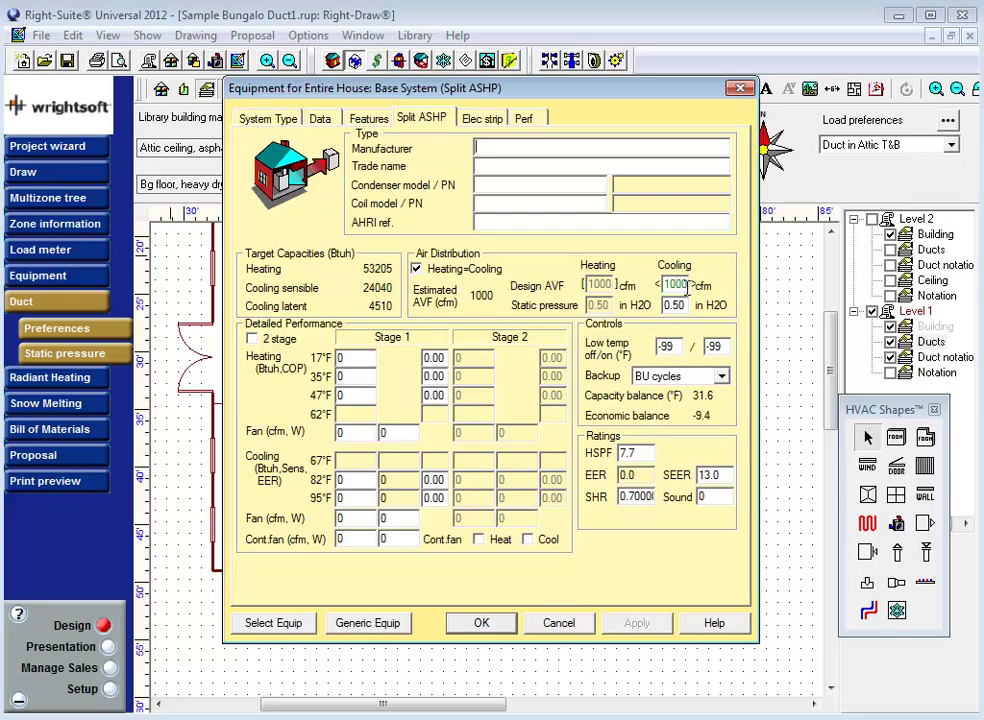
left_click(563, 623)
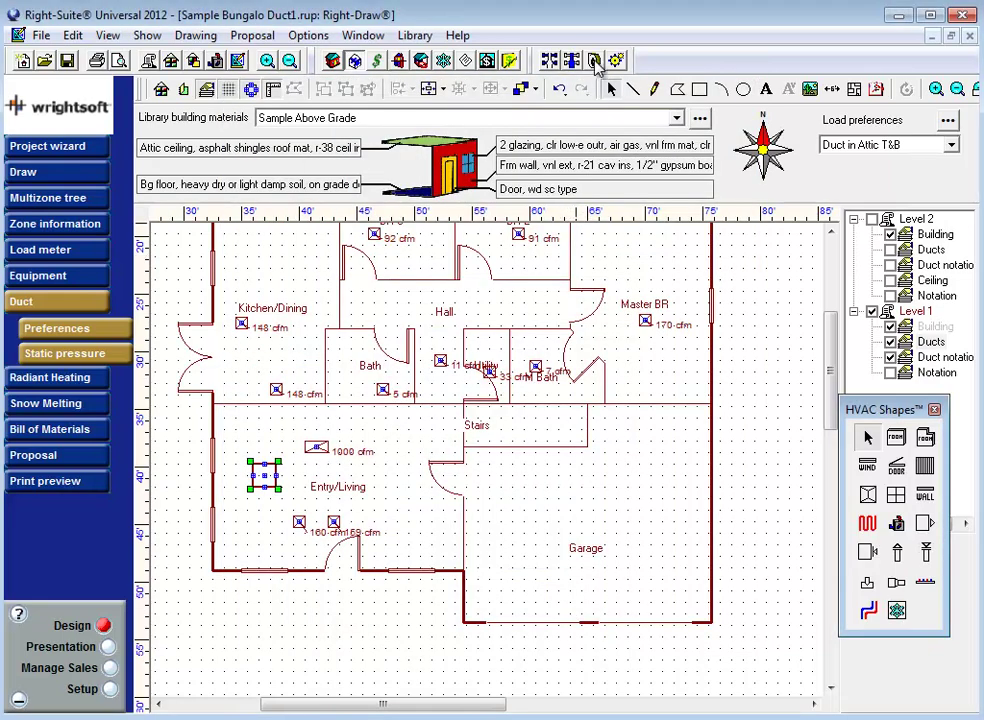
left_click(593, 61)
left_click(240, 61)
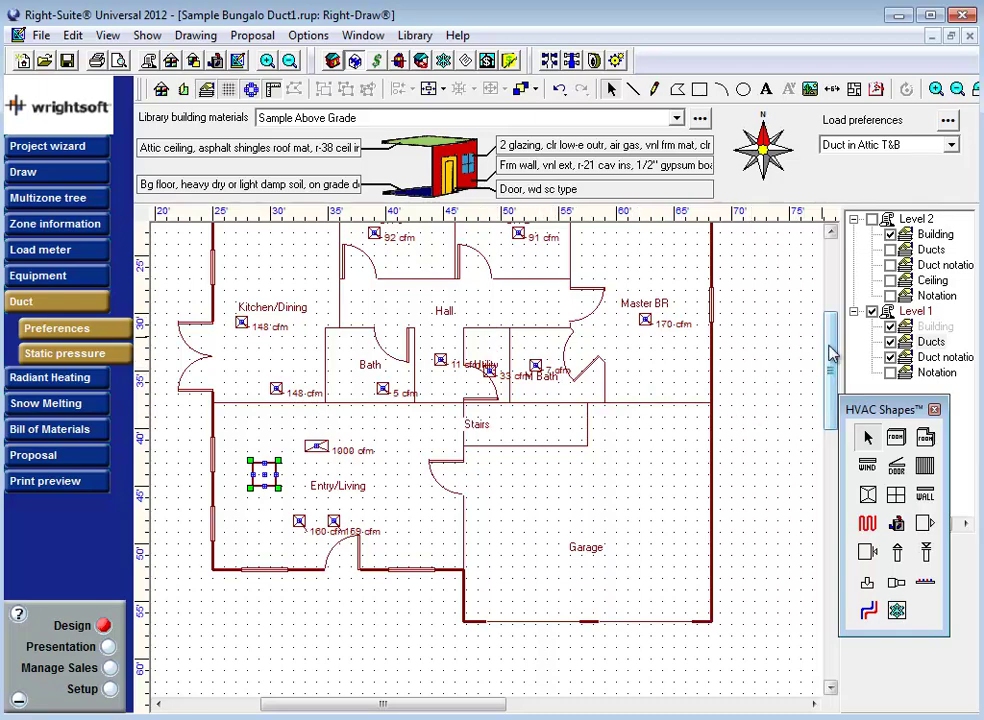
Step: Move the square equipment symbol from Entry/Living into the Hall beside the room label and widen it slightly
mouse_move(830, 352)
left_mouse_down()
mouse_move(830, 246)
mouse_move(830, 335)
left_mouse_up()
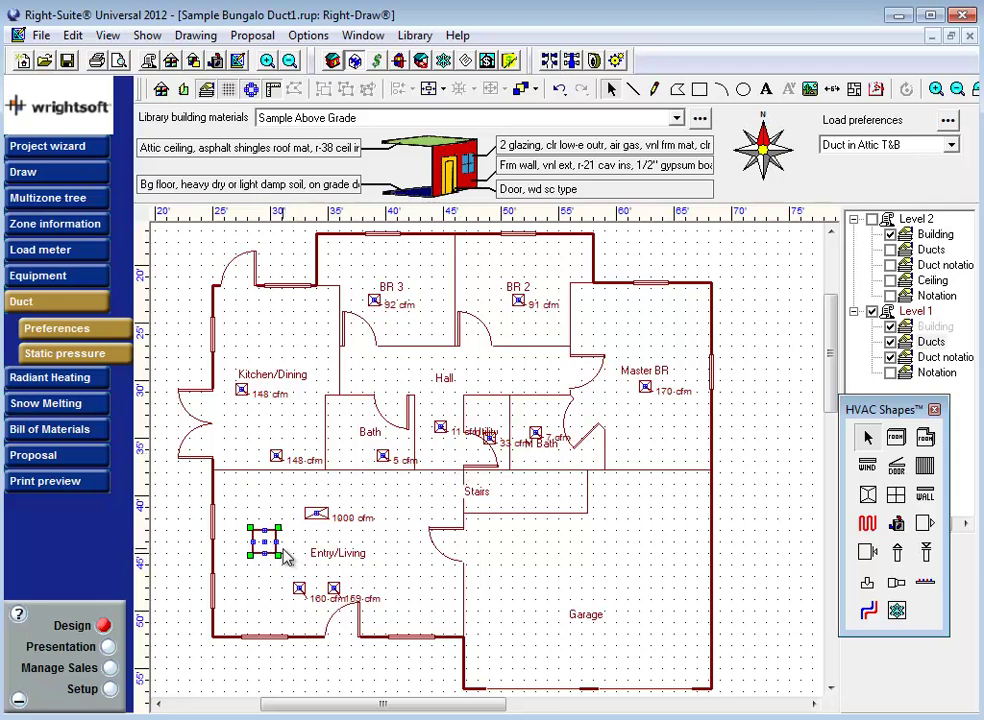
left_click_drag(264, 536, 476, 380)
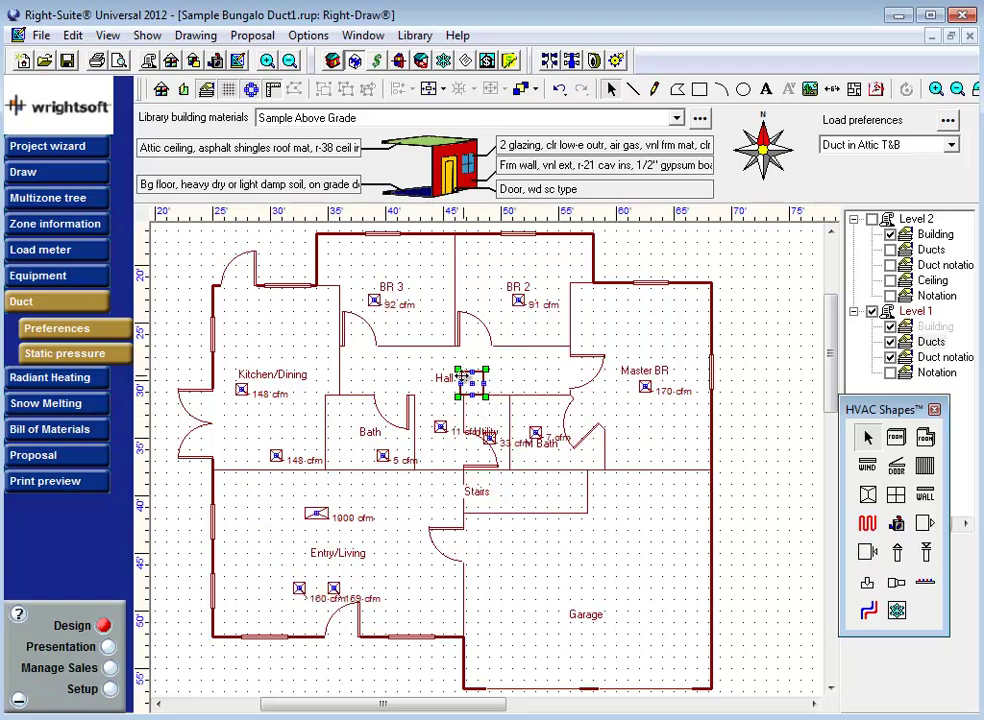
left_click_drag(488, 383, 513, 383)
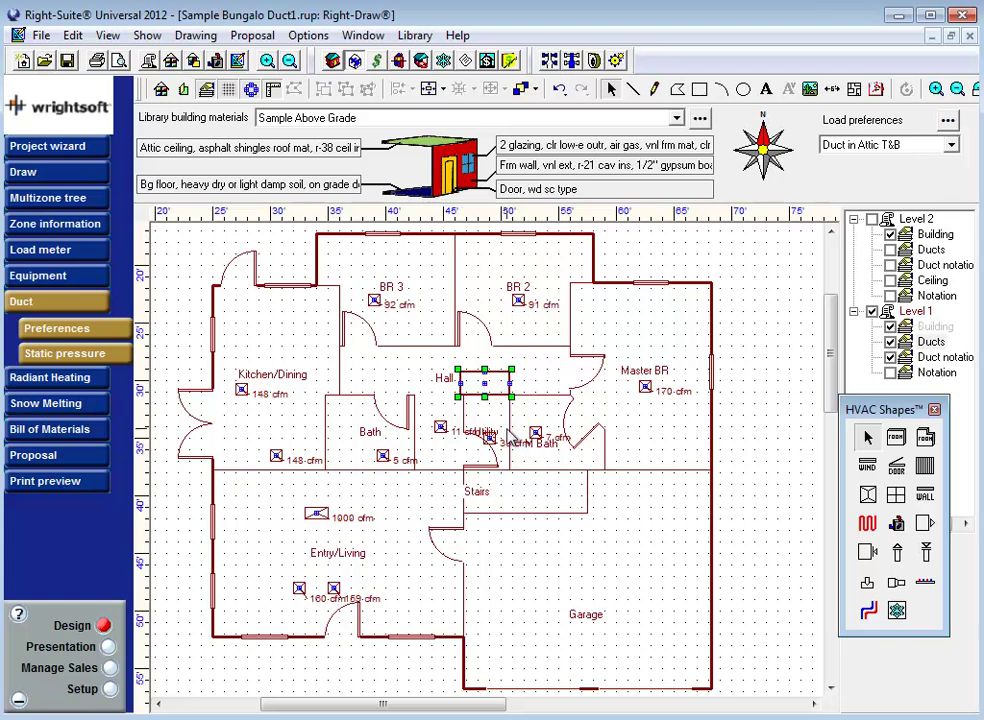
key("ctrl+z")
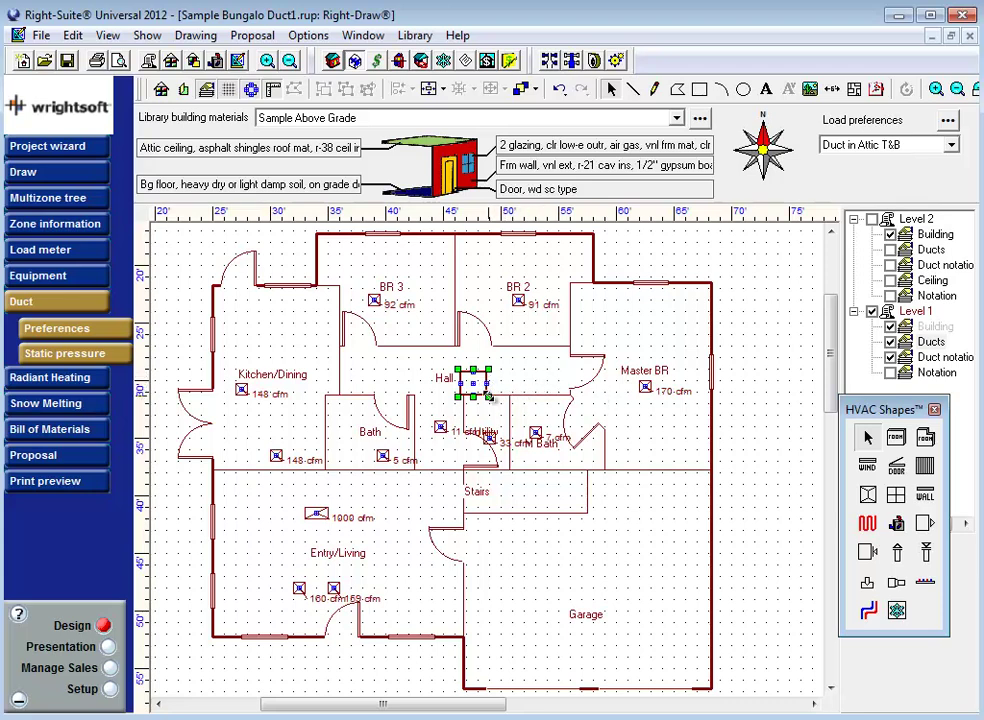
mouse_move(489, 384)
left_mouse_down()
mouse_move(515, 403)
mouse_move(491, 396)
left_mouse_up()
Step: Open the equipment symbol's general properties and choose Level 1 as its sheet
double_click(472, 387)
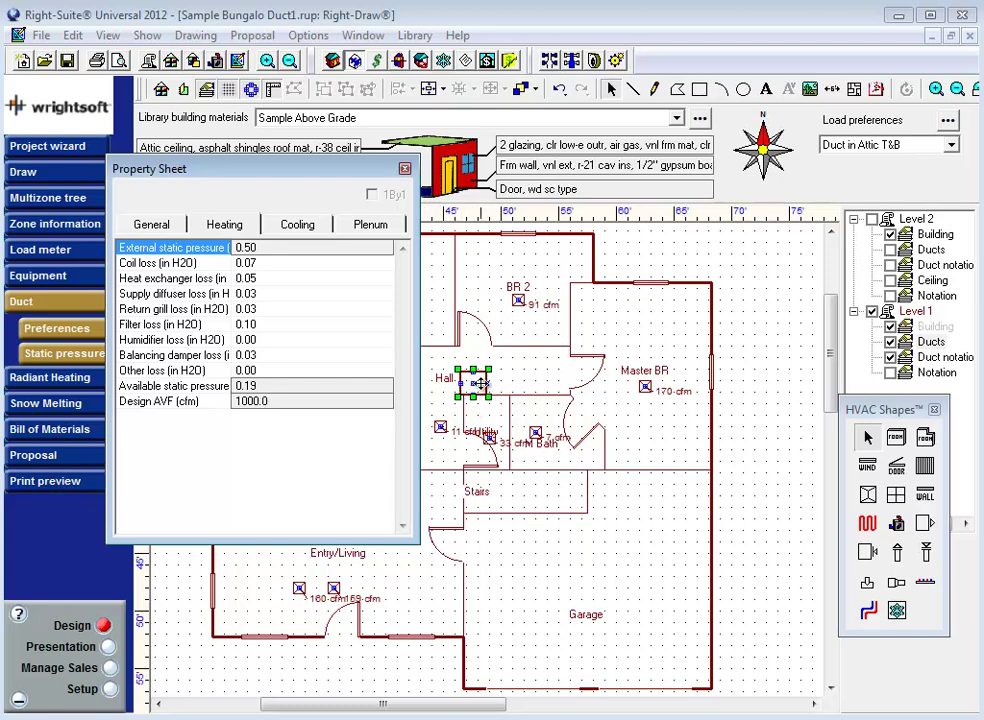
left_click(159, 225)
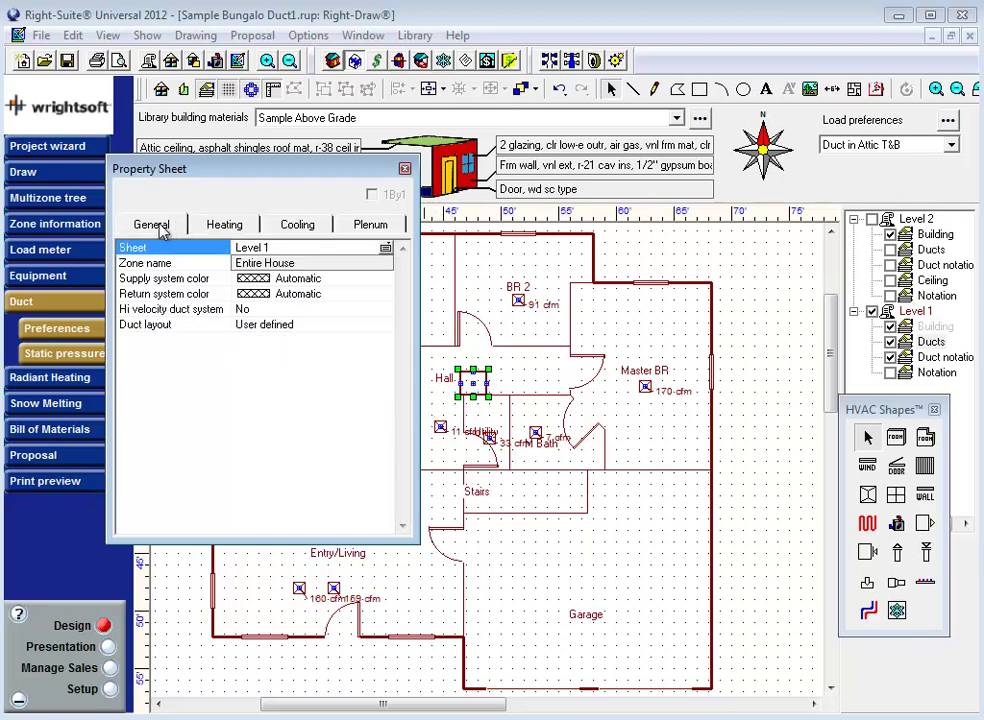
left_click(287, 254)
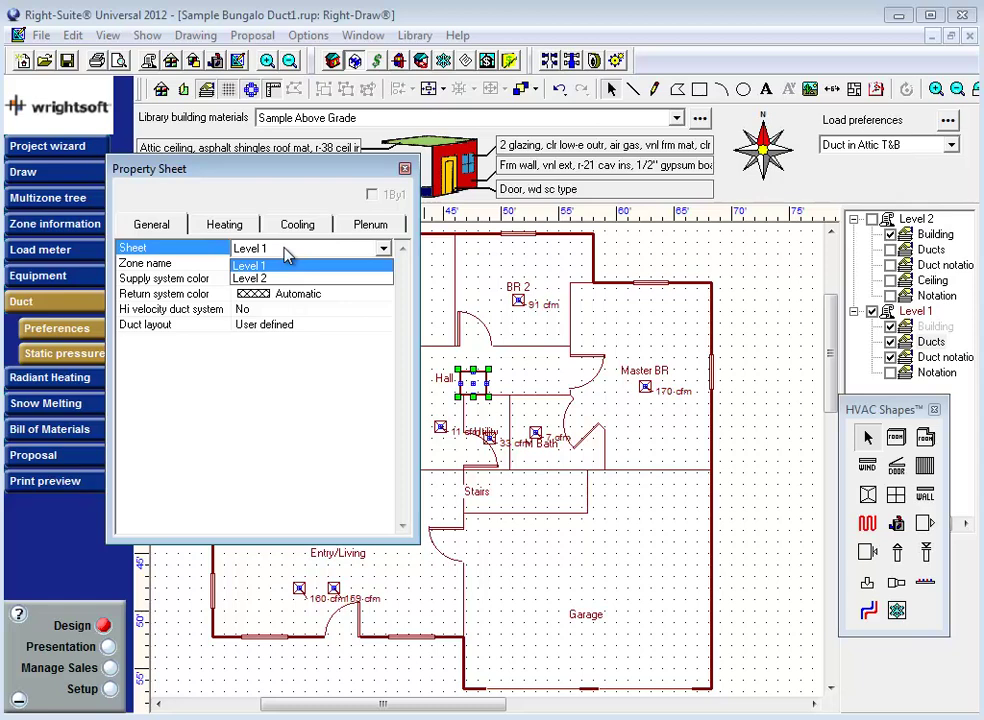
left_click(287, 265)
left_click(265, 263)
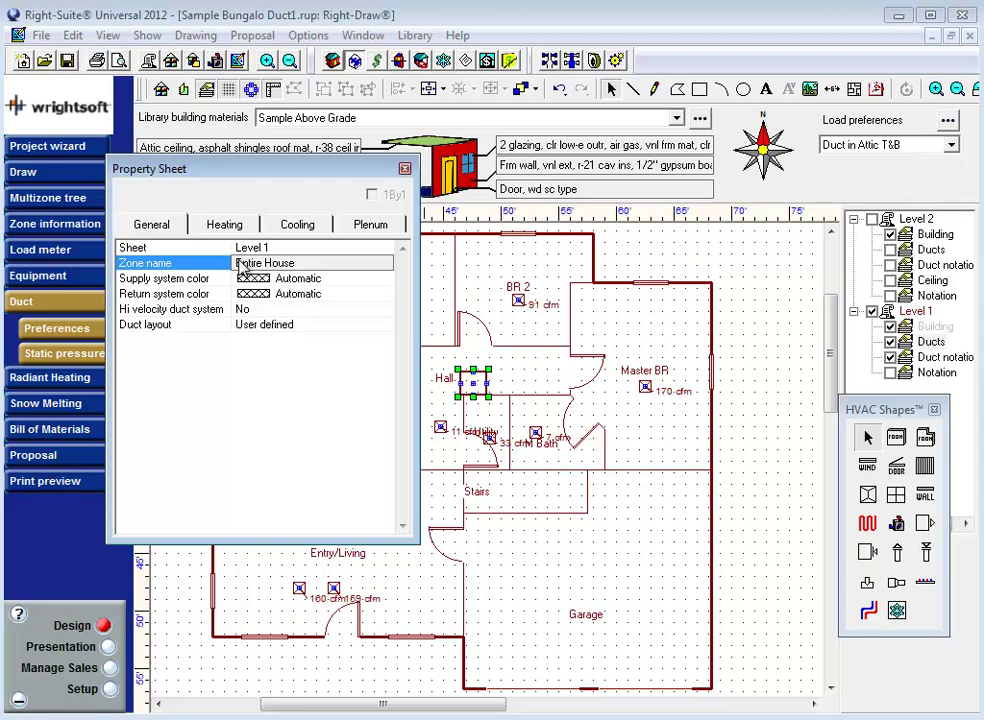
Step: Review the supply and return system colors and the high velocity duct system option of the equipment
left_click(195, 280)
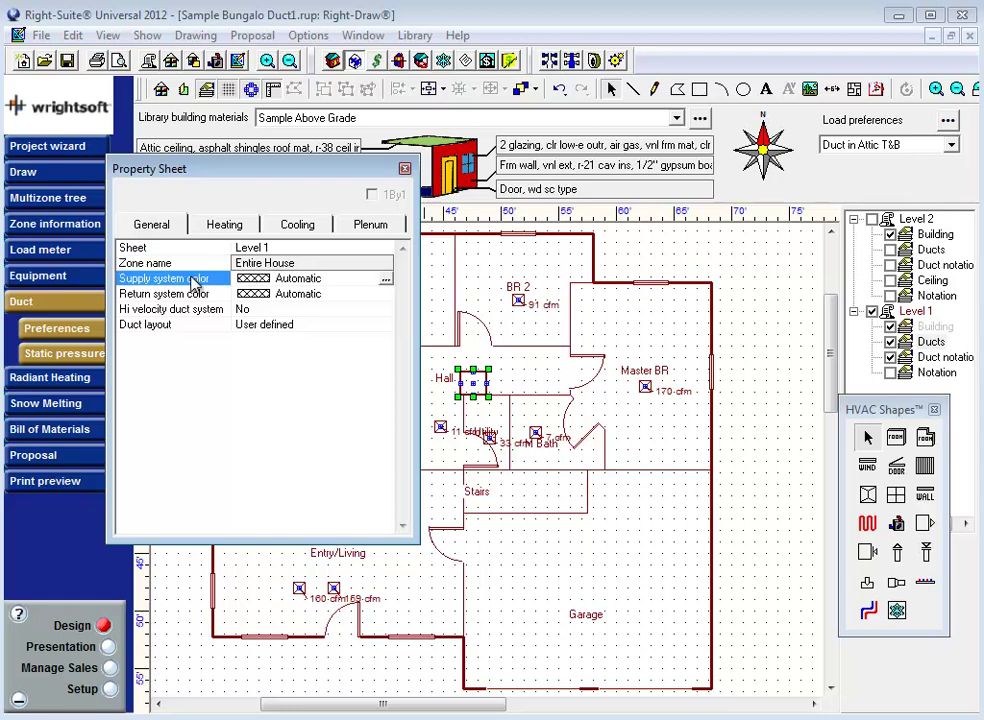
left_click(185, 295)
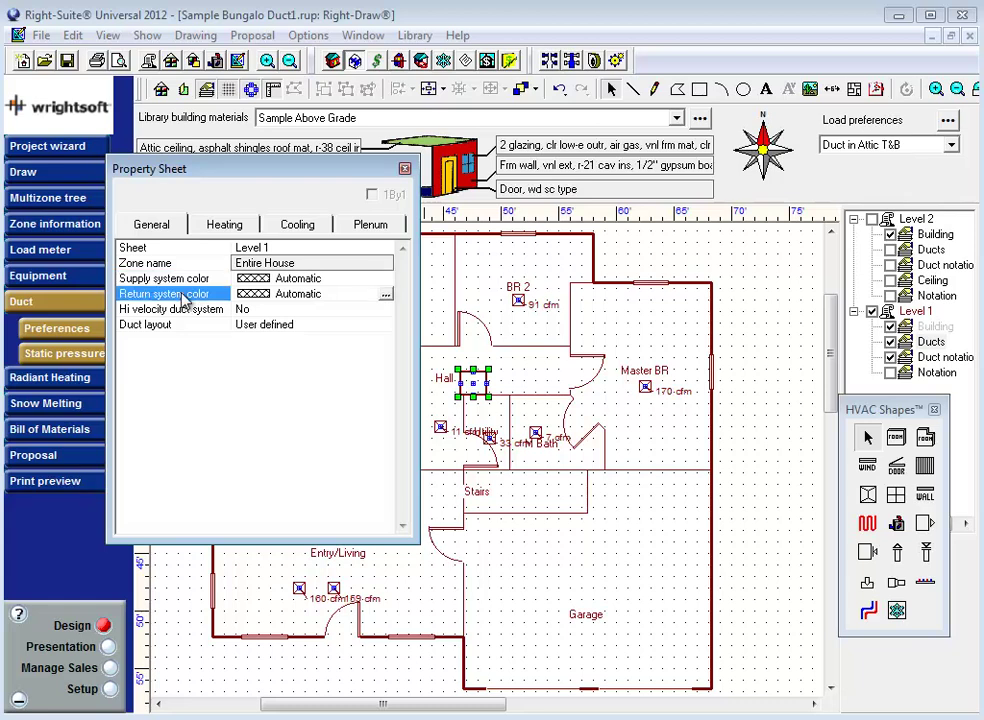
left_click(185, 280)
left_click(185, 291)
left_click(186, 281)
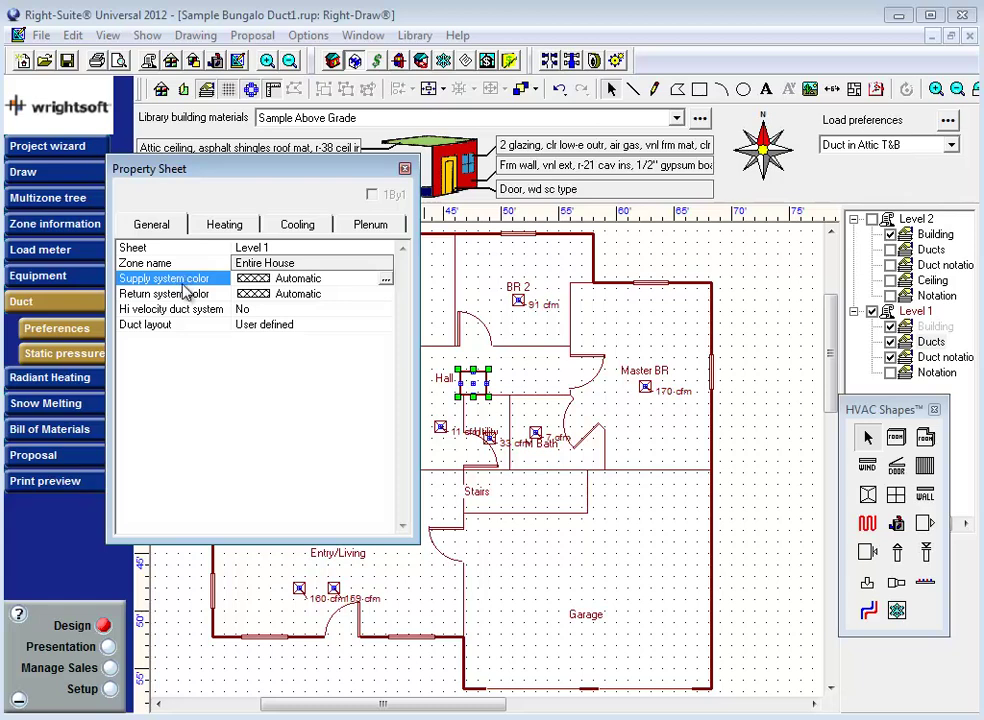
left_click(180, 311)
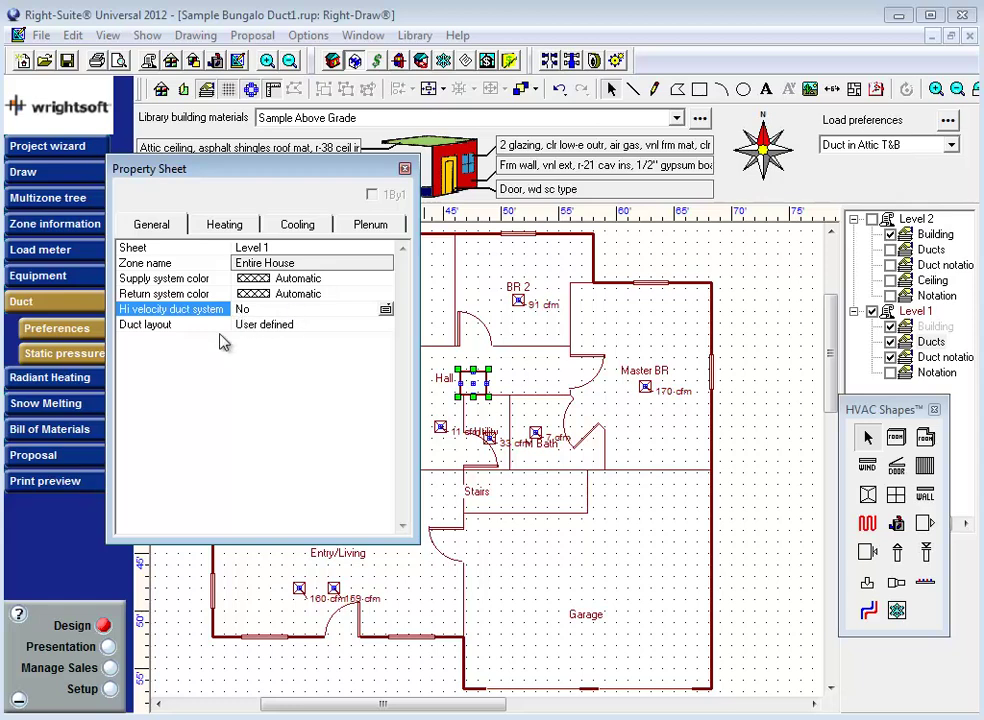
Step: Choose User defined as the equipment's duct layout
left_click(192, 326)
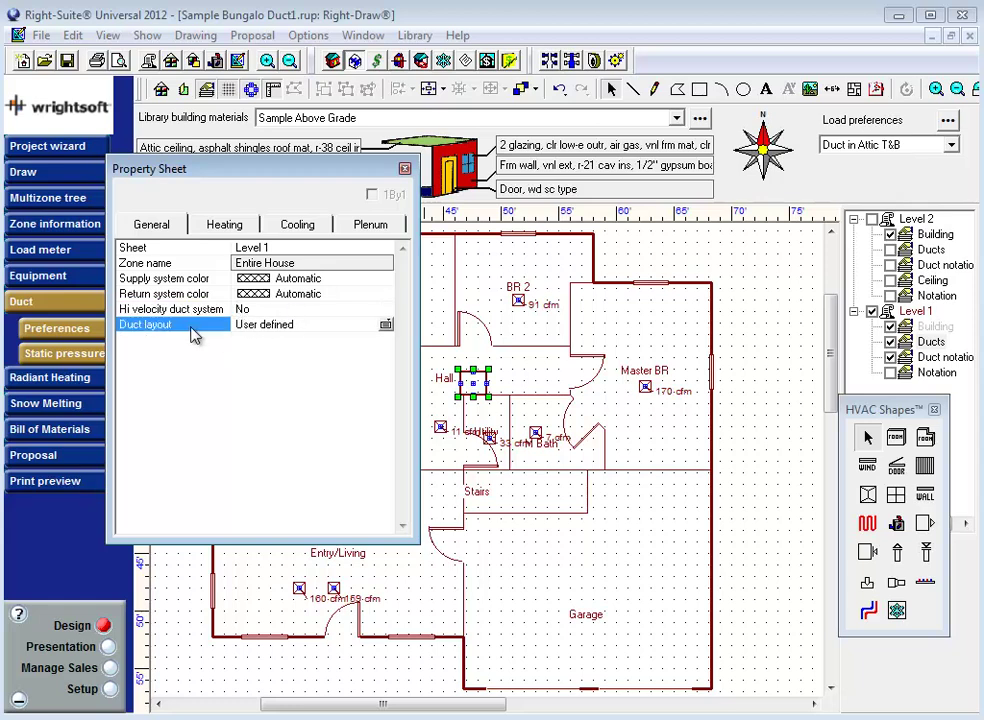
left_click(278, 328)
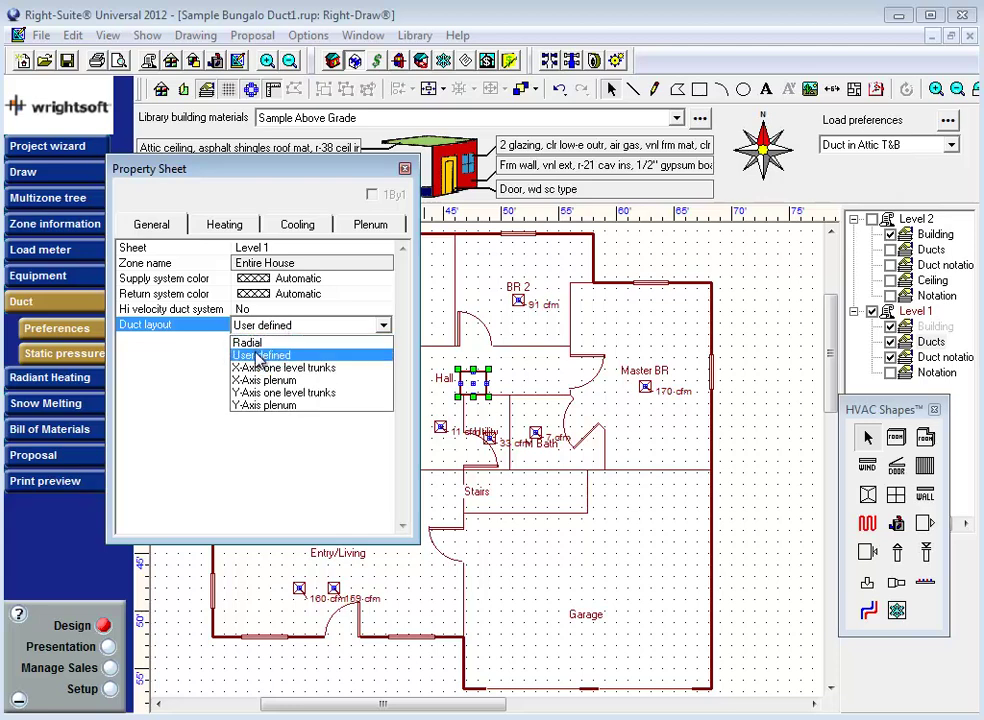
left_click(260, 357)
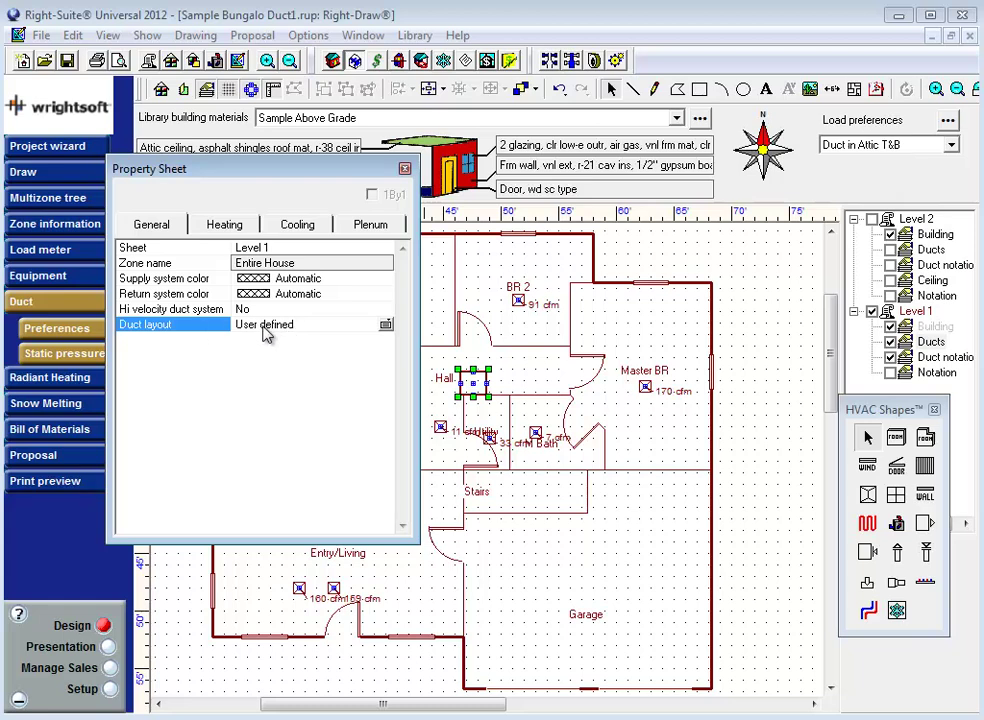
Step: Review the equipment's heating and cooling static pressure losses and its supply plenum size settings, and close its properties
left_click(221, 224)
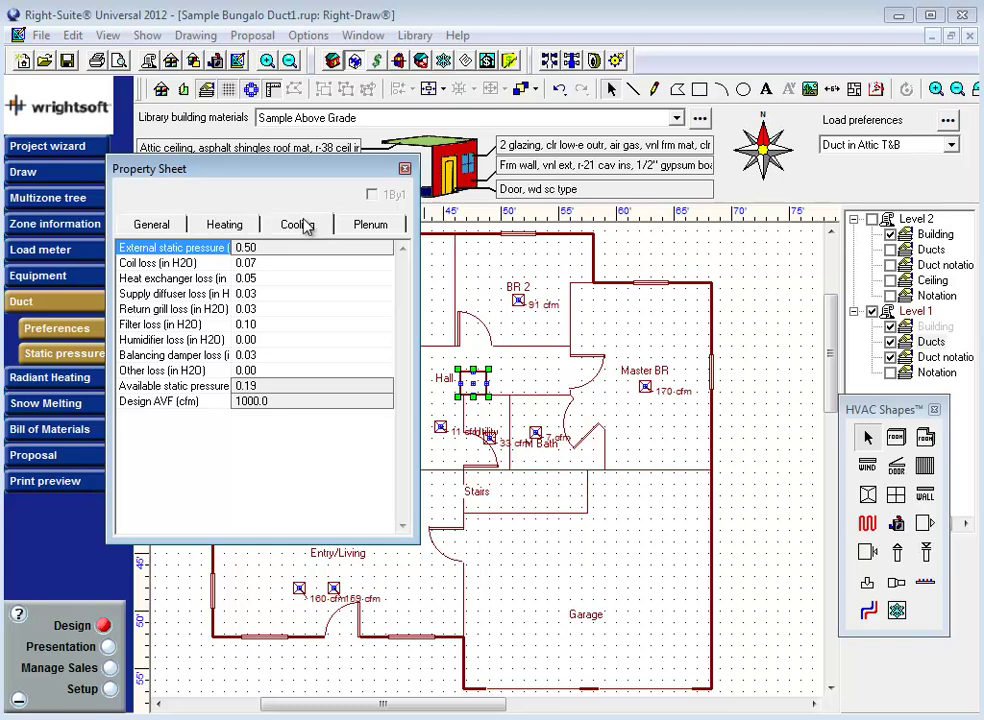
left_click(369, 224)
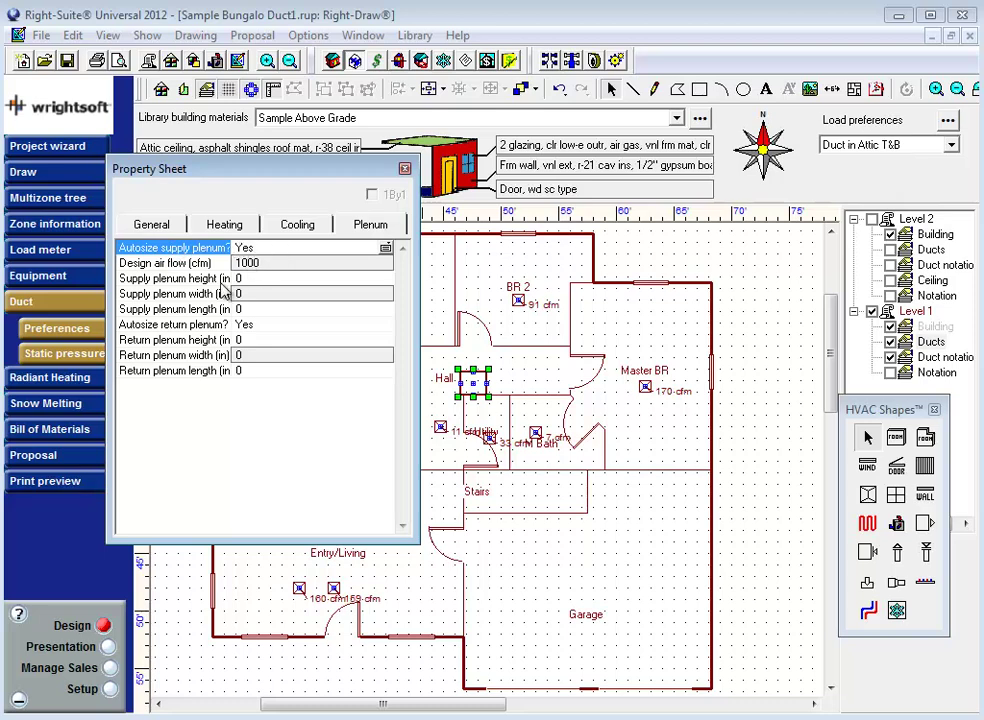
left_click(252, 280)
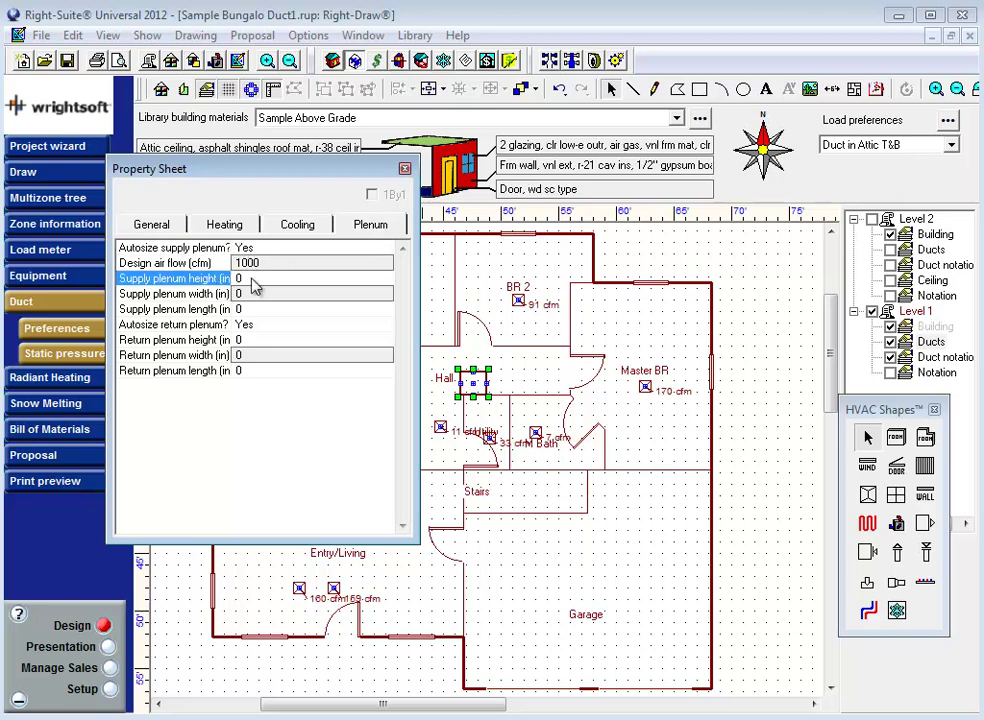
left_click(254, 310)
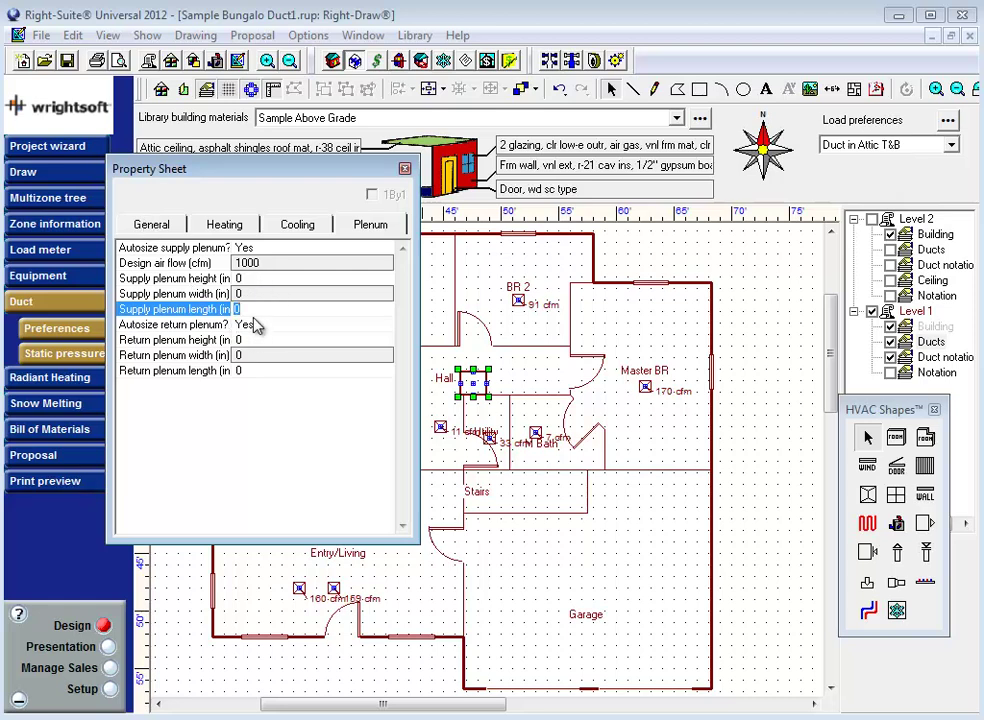
key("Return")
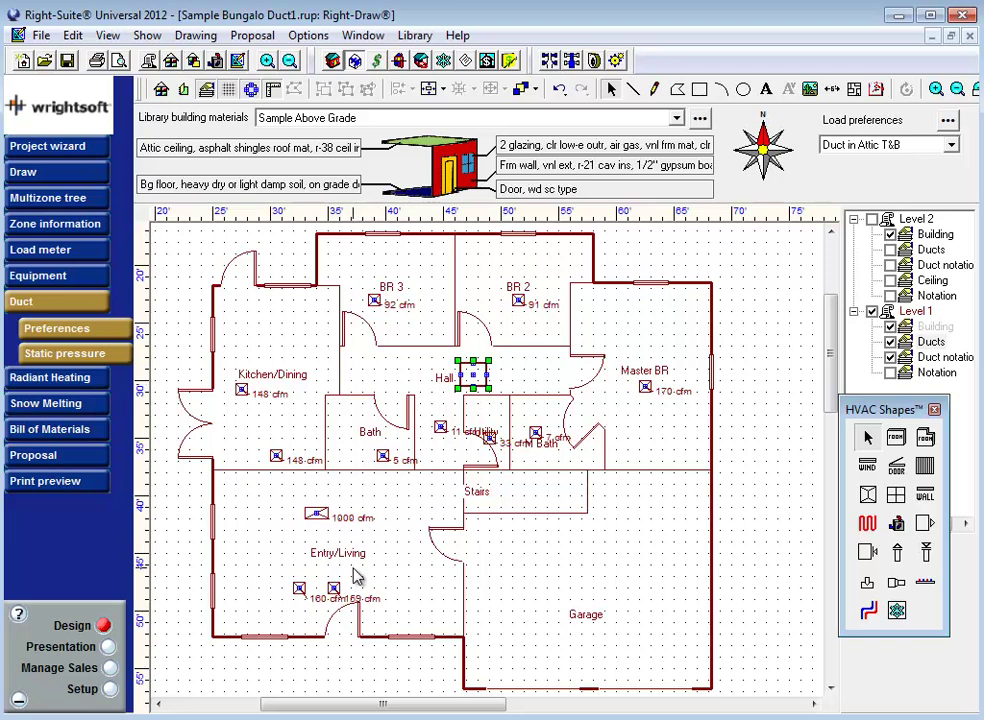
Step: Move one Entry/Living supply register near the west wall and the other beside the south window west of the entry door
left_click(298, 587)
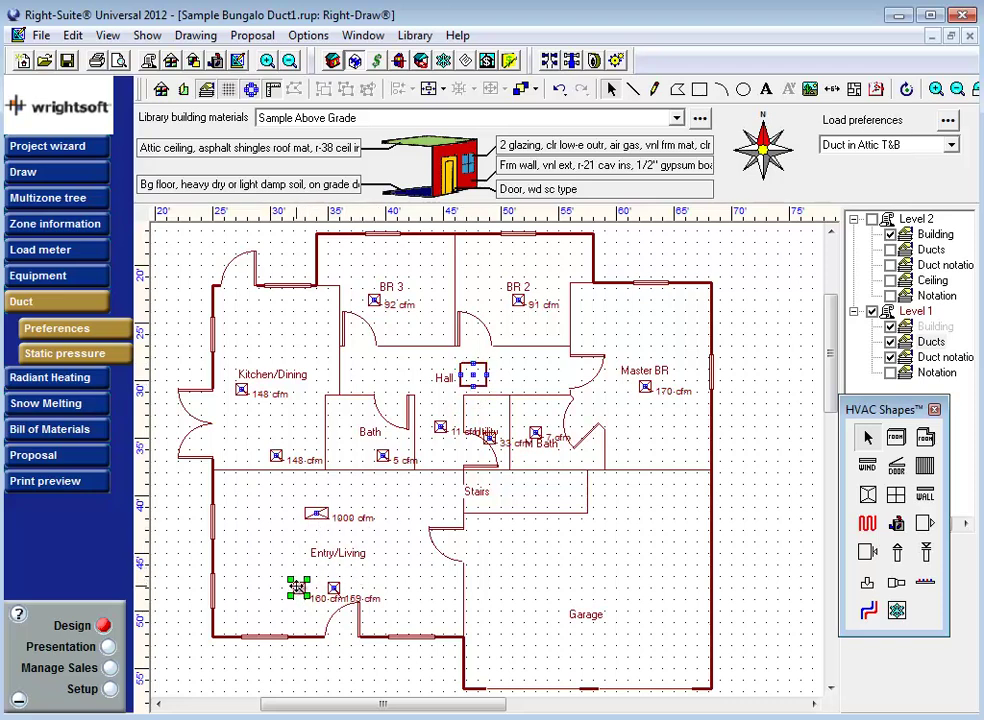
left_click_drag(298, 587, 240, 524)
left_click(334, 590)
left_click_drag(338, 597, 280, 624)
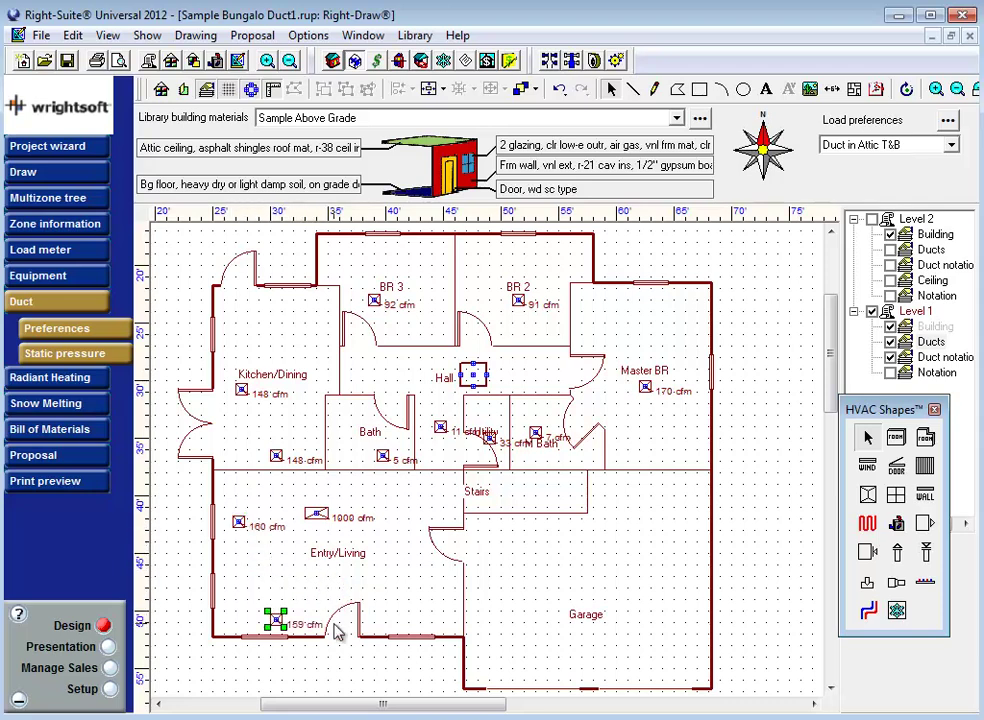
Step: Open the details of the supply register near Entry/Living's west wall and move the property sheet clear of the room
double_click(240, 522)
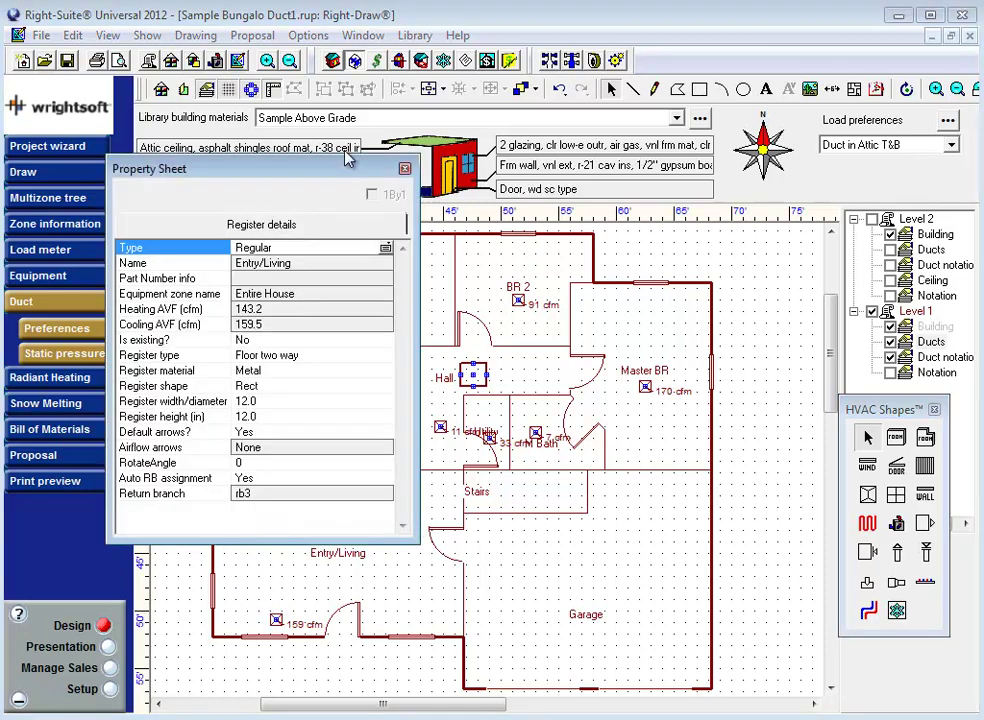
left_click_drag(346, 158, 368, 58)
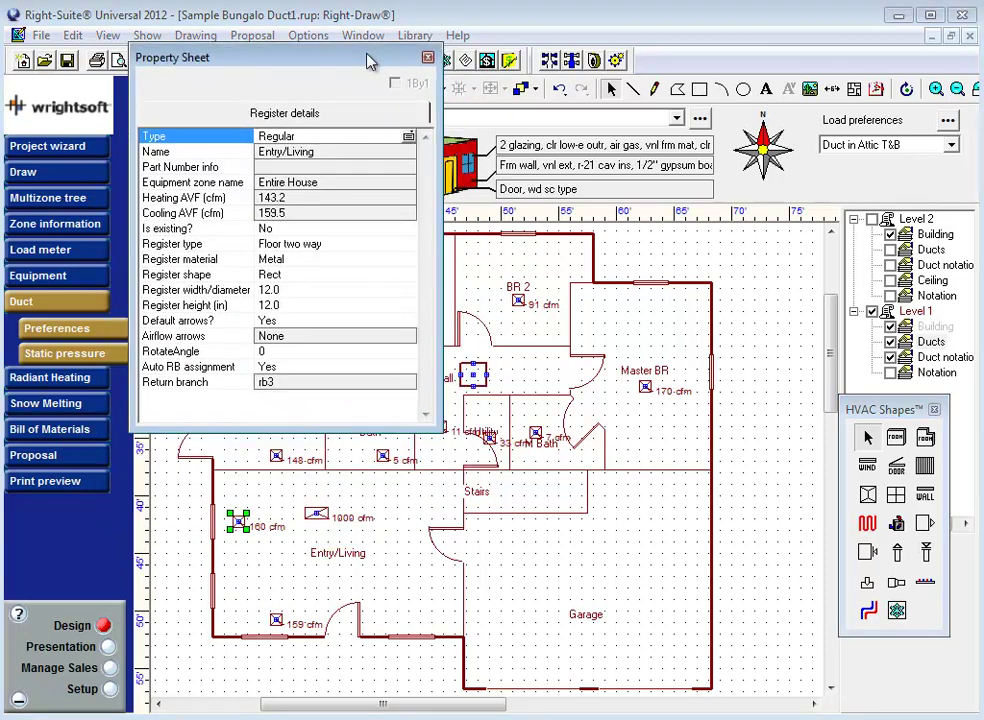
Step: Mark the register as existing and set that option back to No
left_click(214, 231)
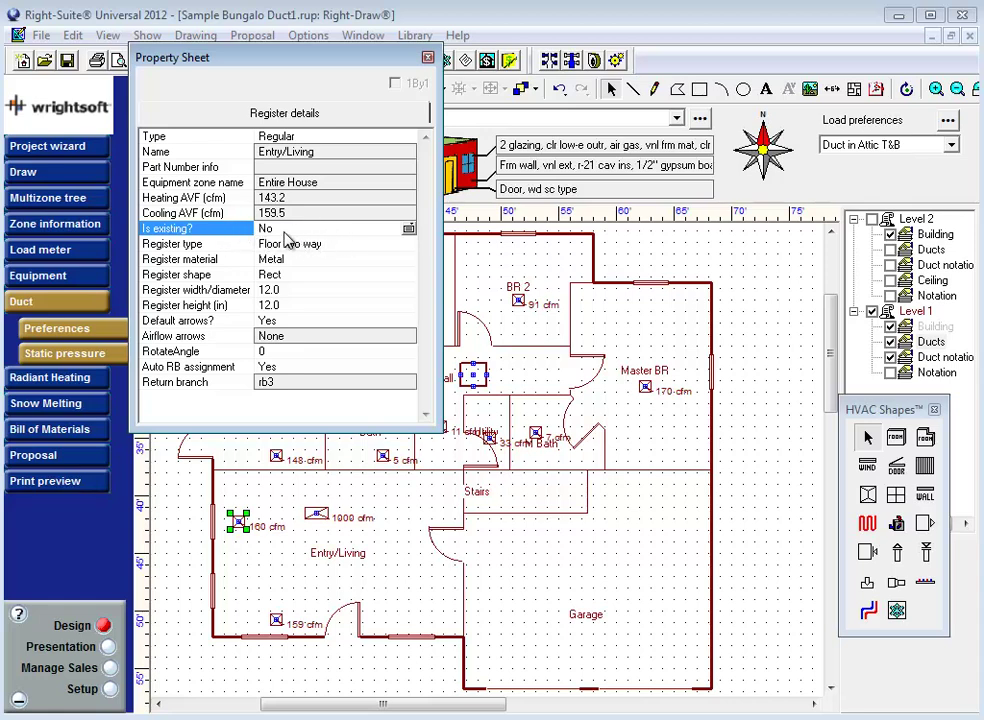
left_click(288, 232)
left_click(281, 258)
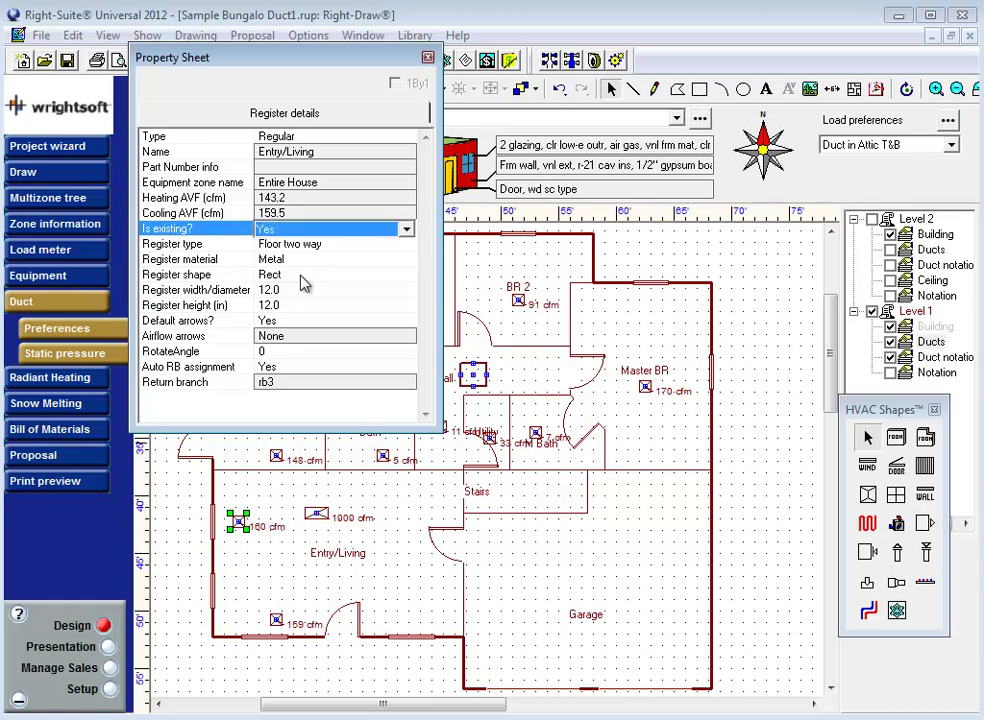
left_click(328, 229)
left_click(309, 247)
Step: Review the type and material settings of the west Entry/Living register
left_click(195, 249)
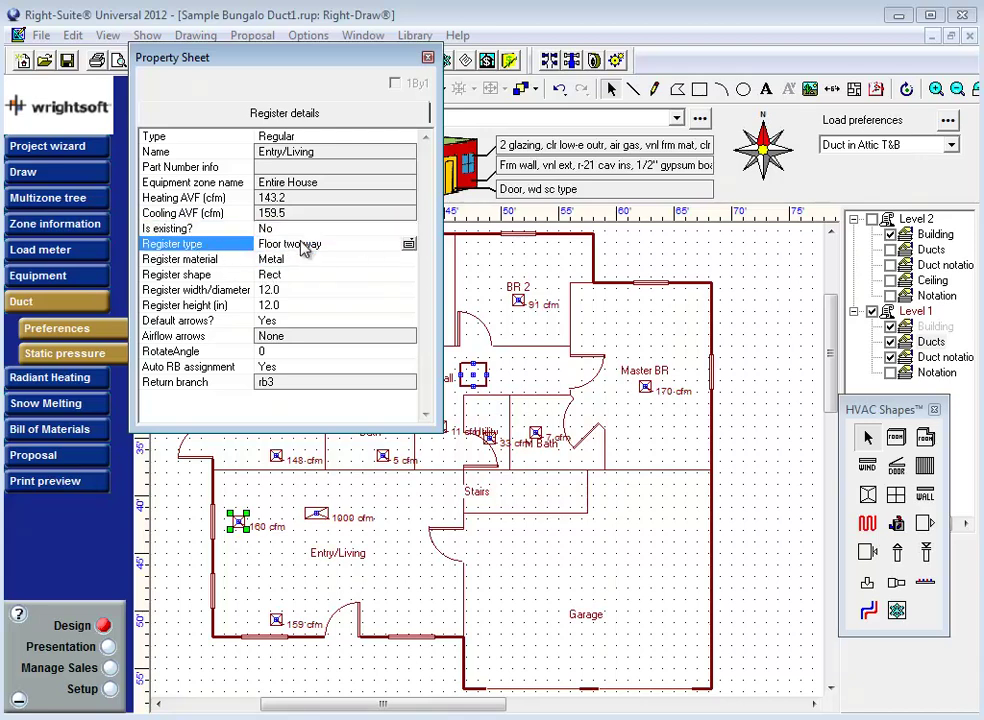
left_click(305, 247)
left_click(222, 248)
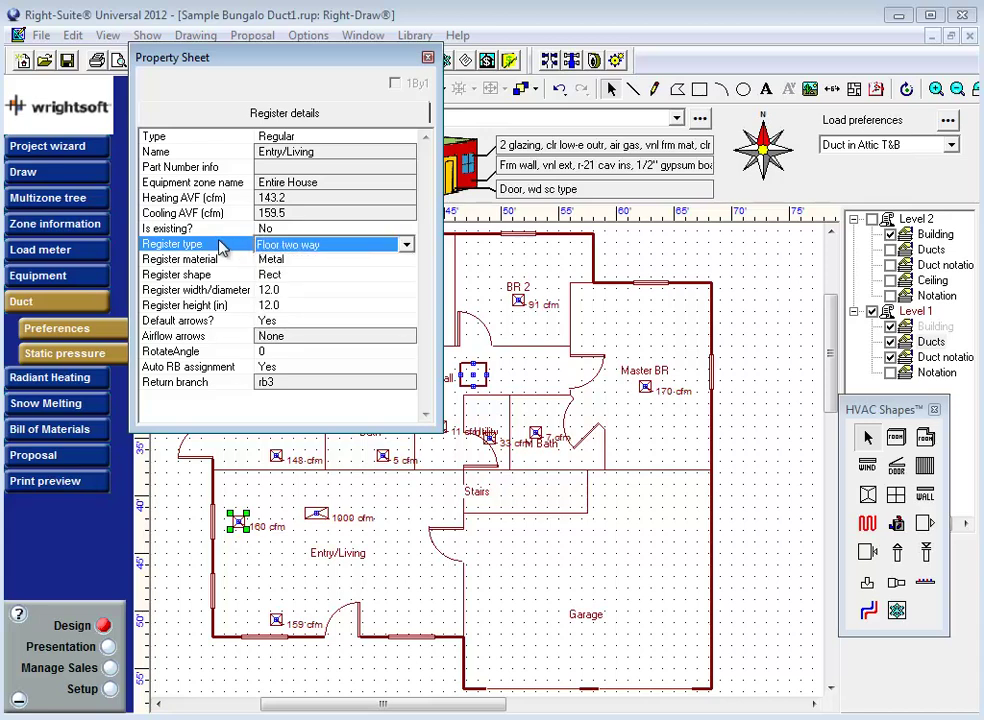
left_click(220, 259)
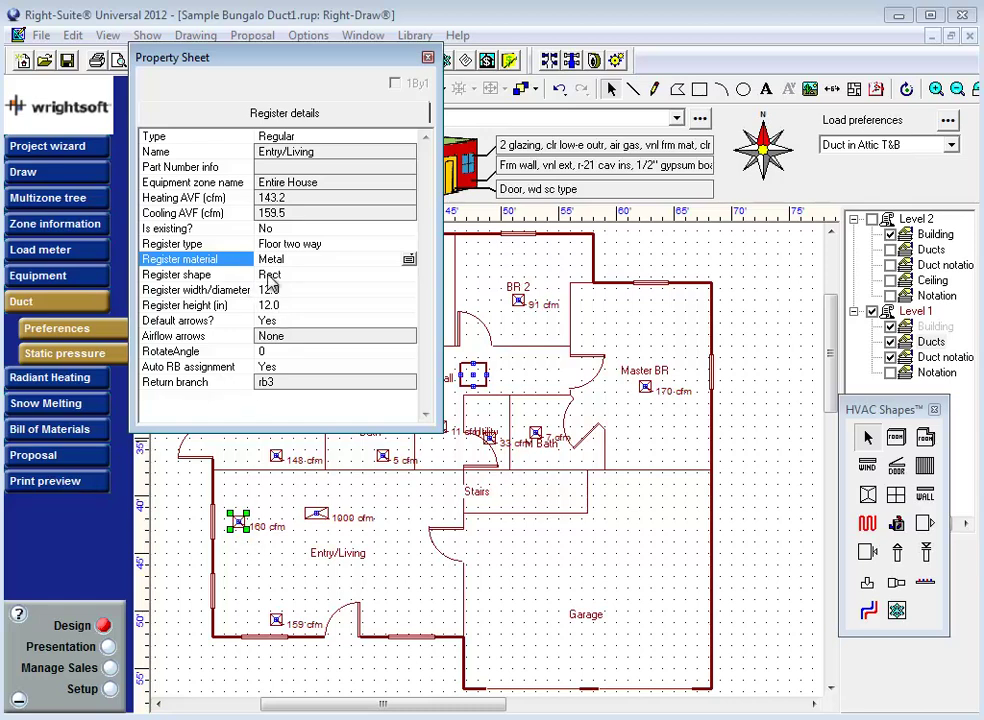
Step: Set the register's height to 6 in and look through the drawing commands for a way to rotate it
left_click(273, 289)
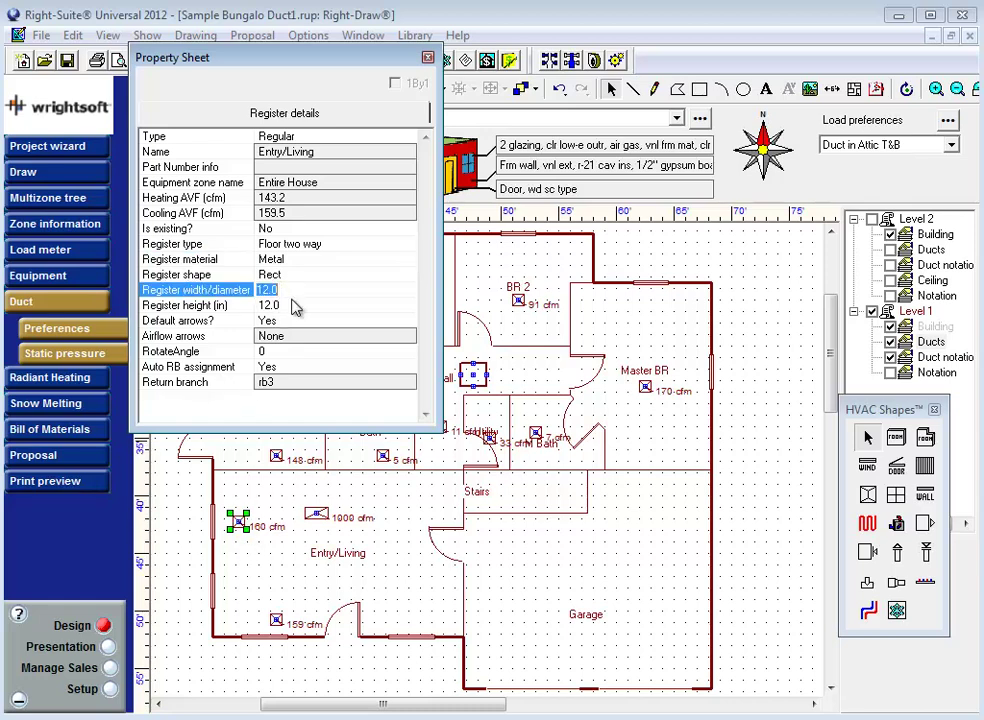
left_click(270, 306)
type("6")
left_click(220, 291)
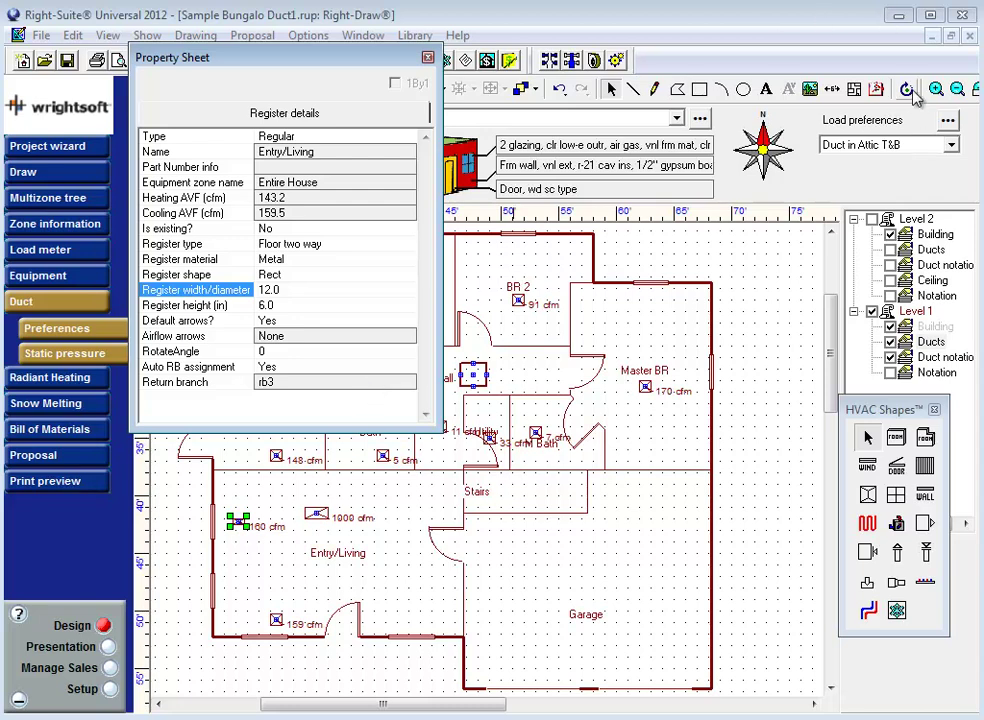
left_click(195, 35)
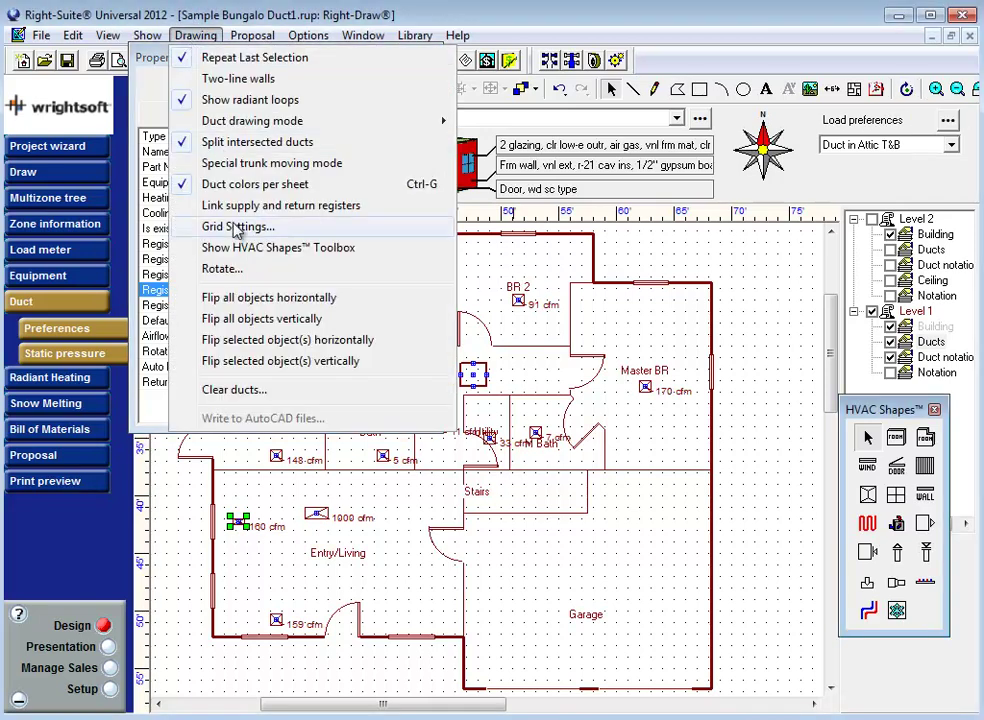
left_click(125, 90)
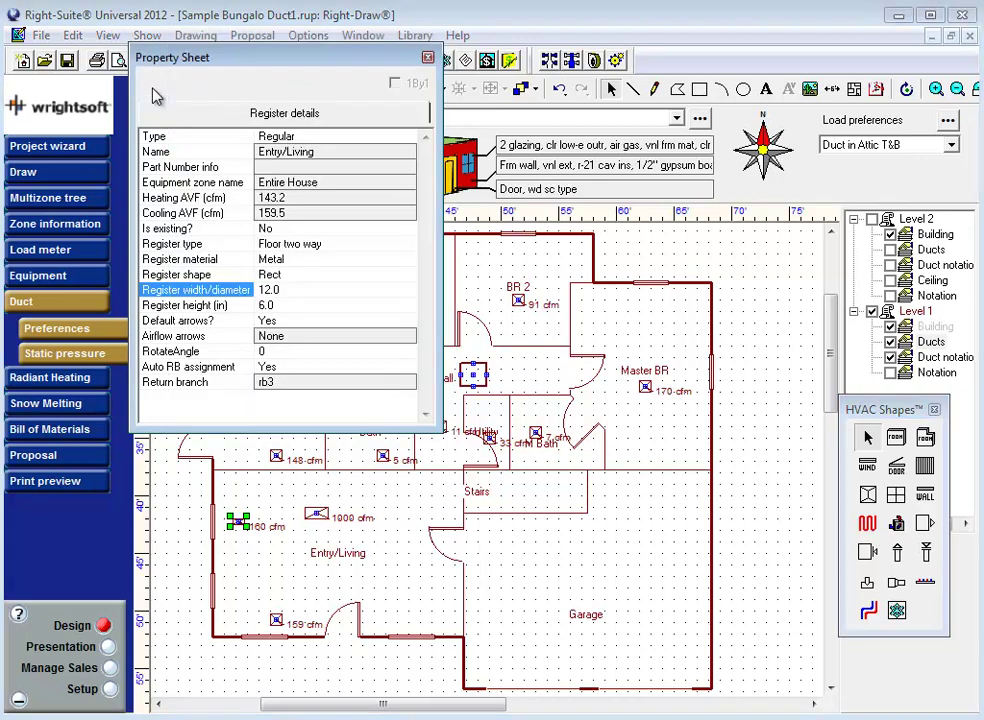
Step: Set the west Entry/Living register's width to 6 in and its height to 12 in
left_click(281, 289)
type("6")
key("Tab")
type("12")
key("Return")
Step: Inspect the register's airflow arrow, rotation angle and automatic return branch assignment options, keeping default arrows on, and close its properties
left_click(270, 320)
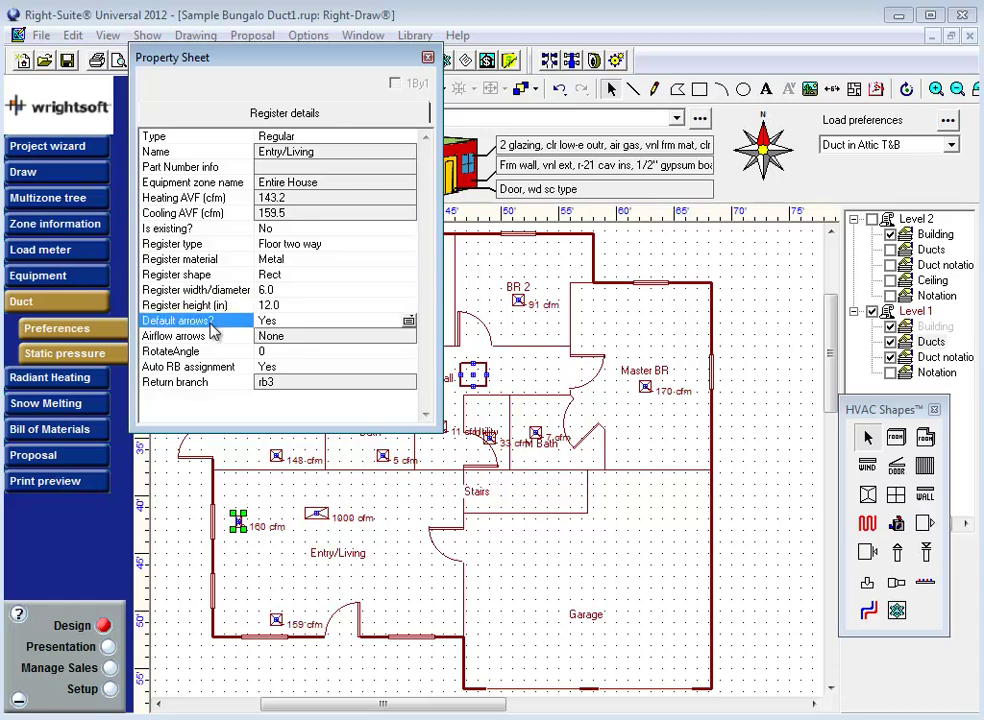
left_click(282, 322)
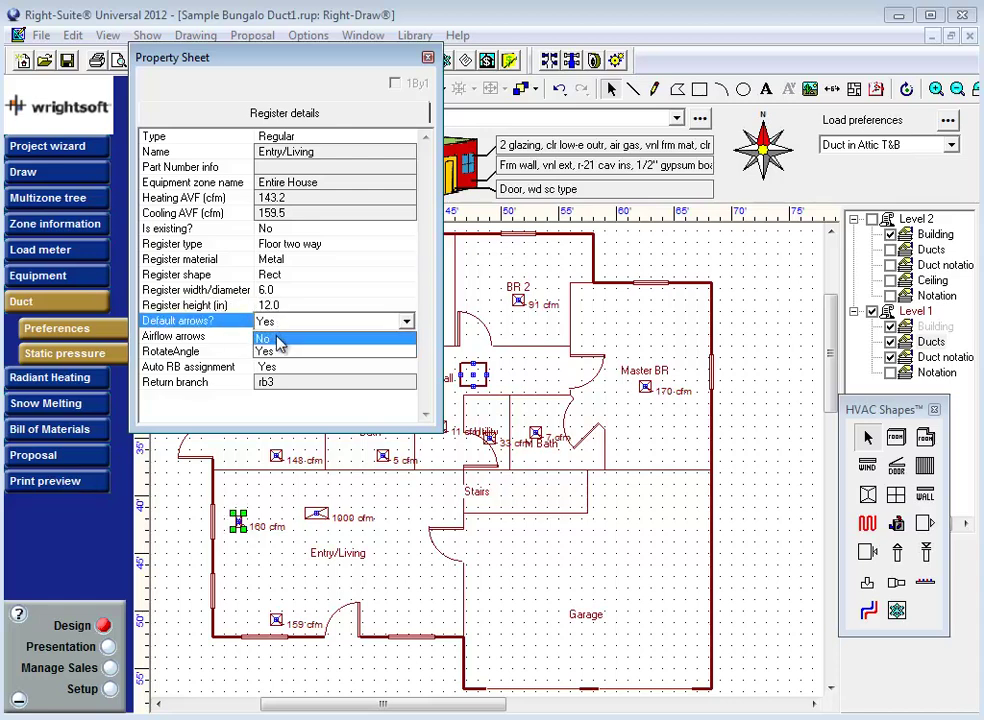
left_click(263, 338)
left_click(282, 340)
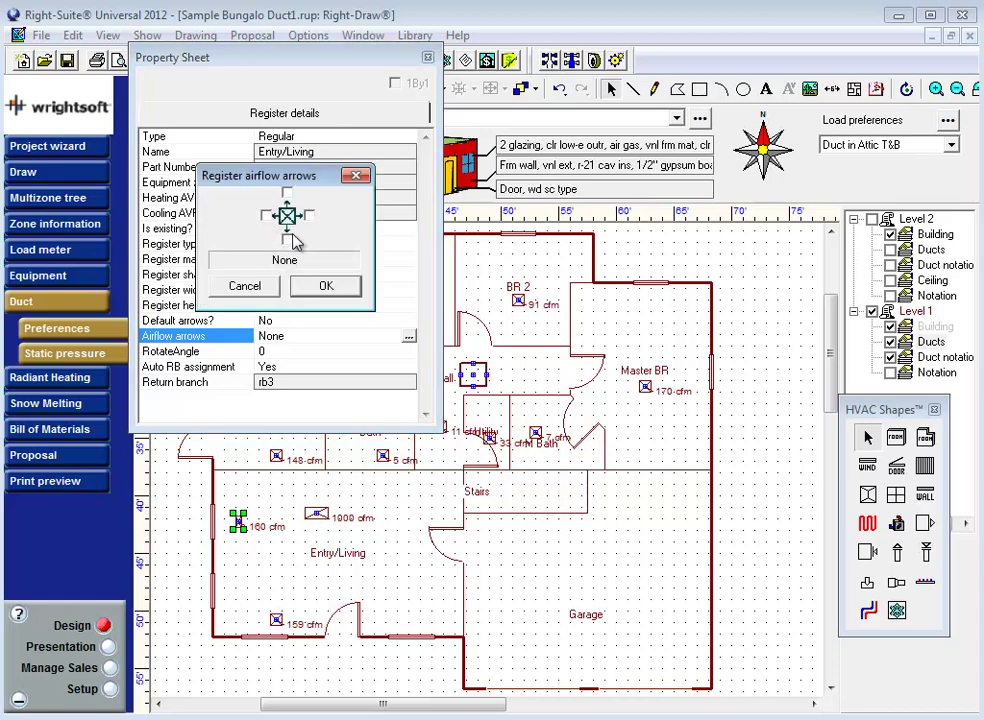
left_click(246, 286)
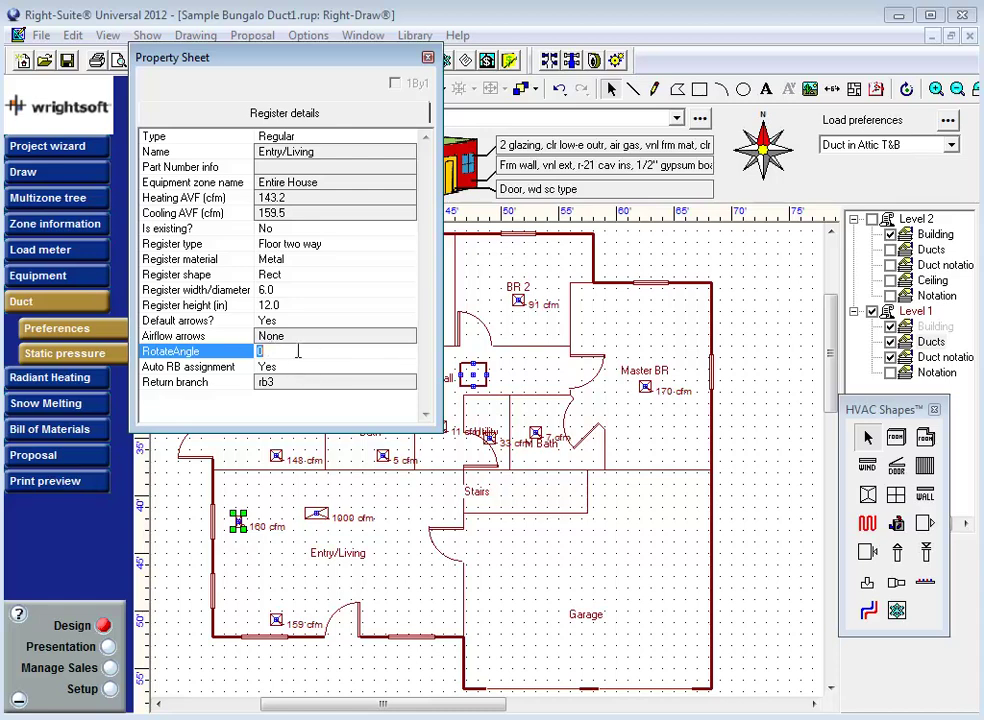
left_click(277, 367)
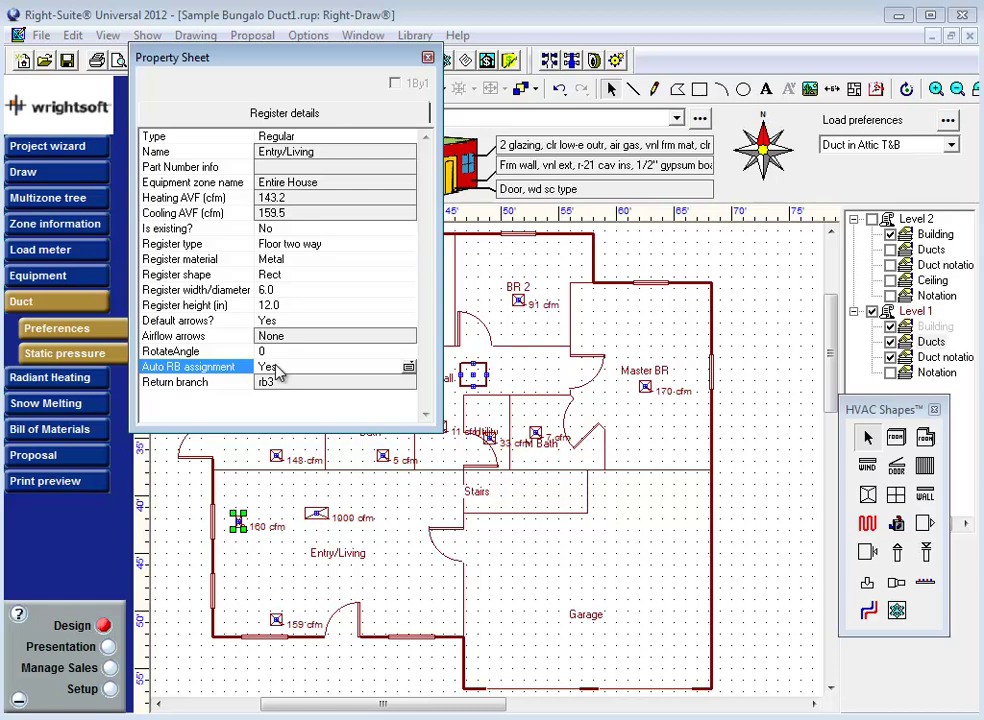
left_click(428, 57)
Step: Move the Kitchen/Dining, BR 3, BR 2 and Master BR supply registers close to the exterior windows of their rooms
left_click(277, 622)
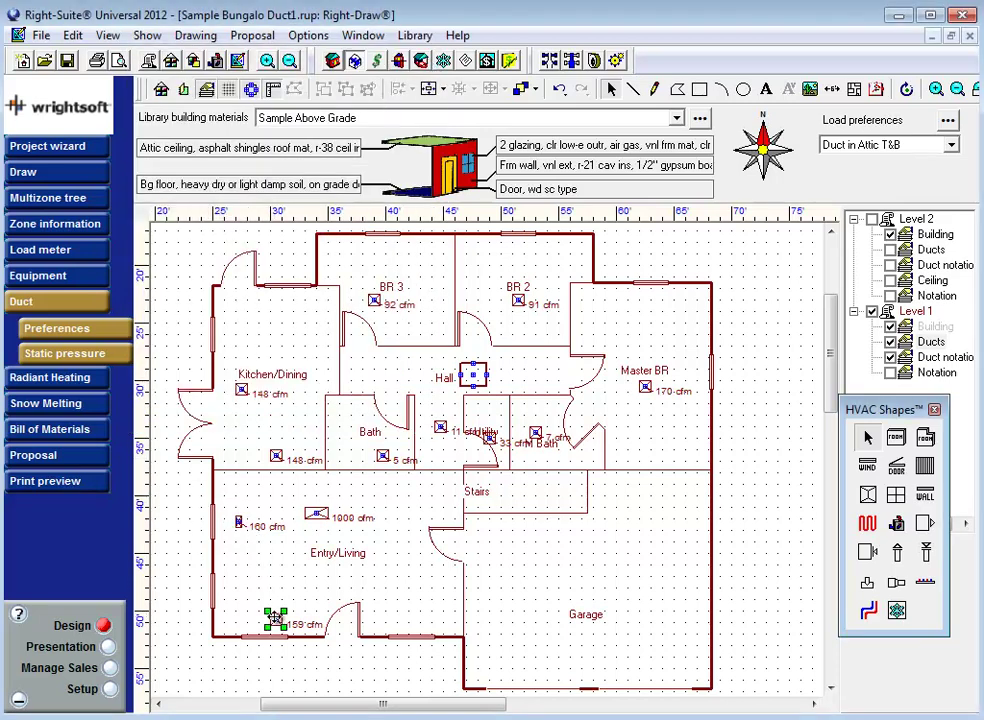
scroll(381, 279, "up", 1)
left_click_drag(383, 281, 384, 279)
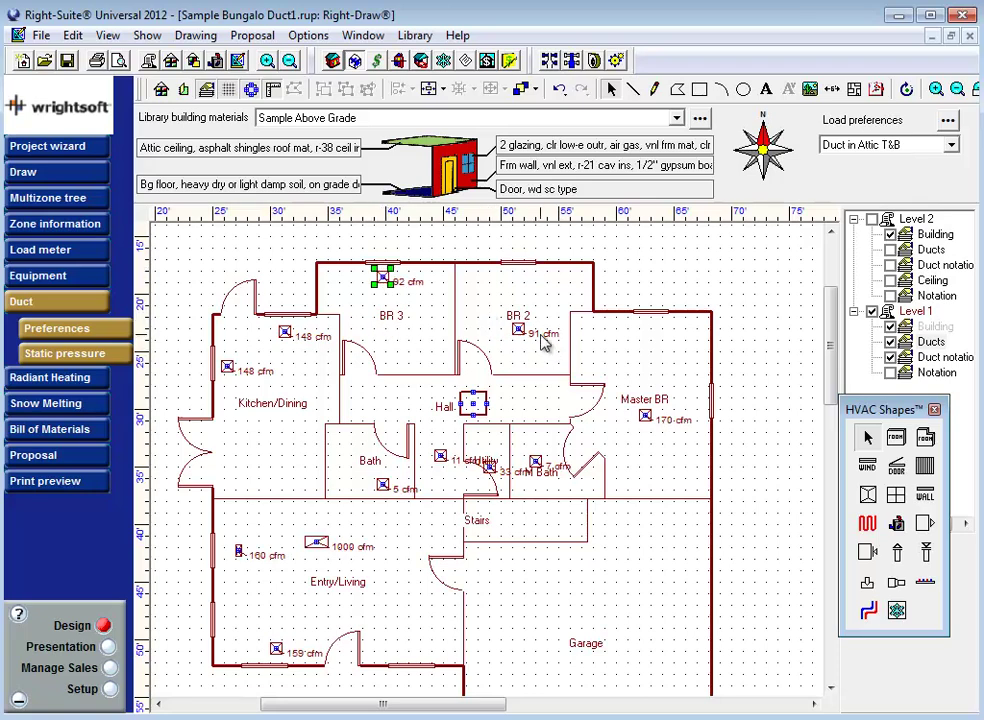
left_click(518, 328)
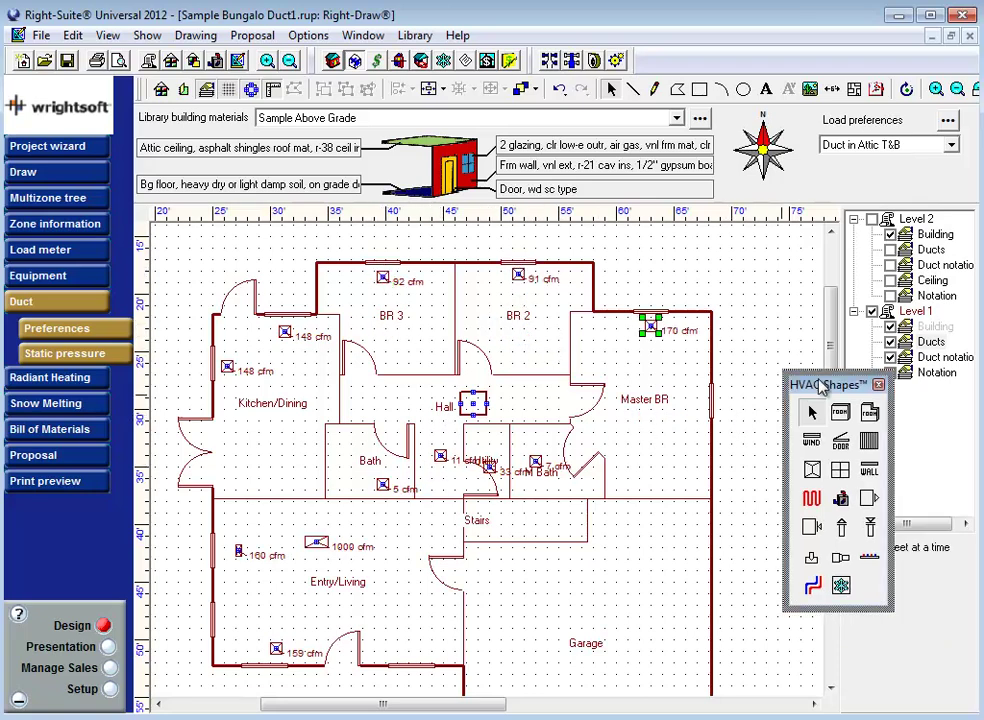
Step: Make the Ducts layer of Level 1 active, keeping the HVAC Shapes toolbox clear of the layer list
left_click_drag(821, 384, 793, 388)
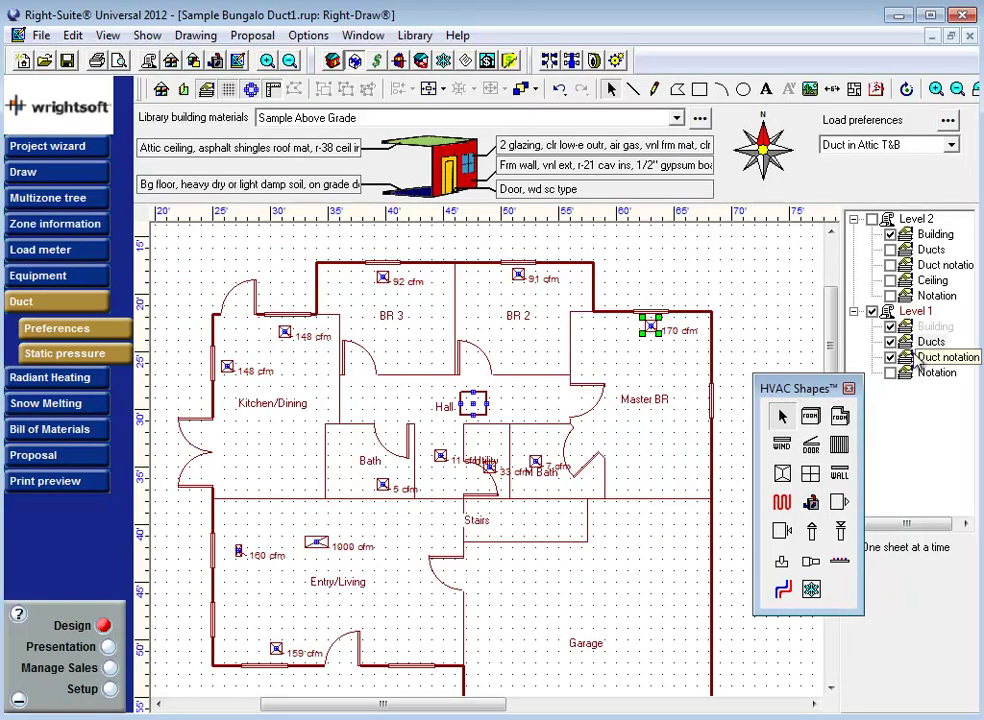
left_click(935, 327)
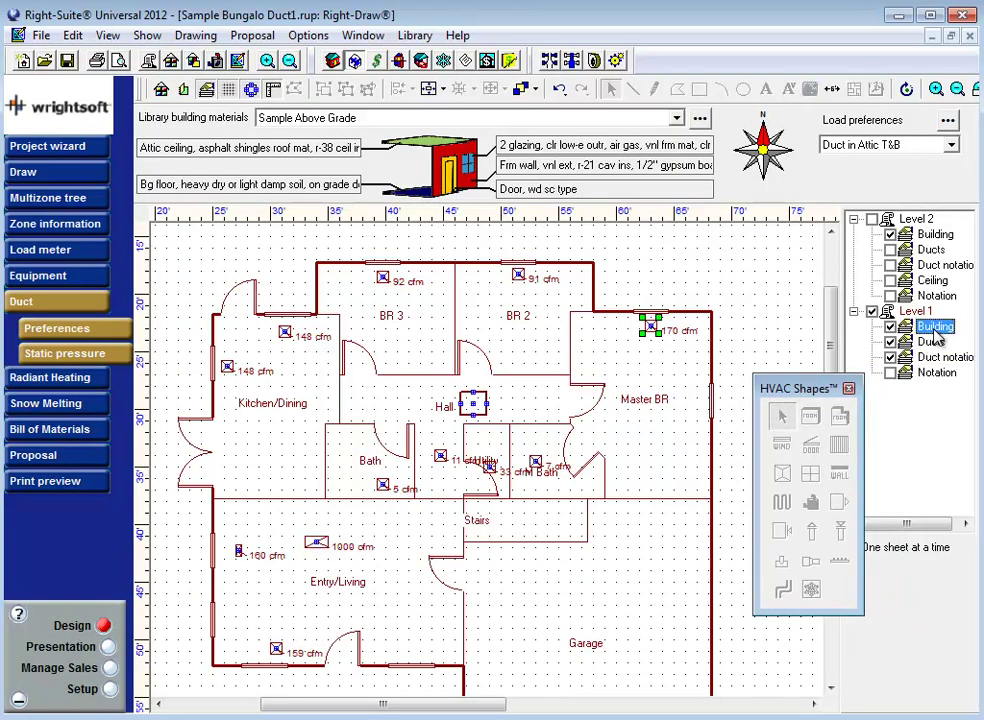
left_click_drag(816, 388, 793, 378)
left_click(930, 342)
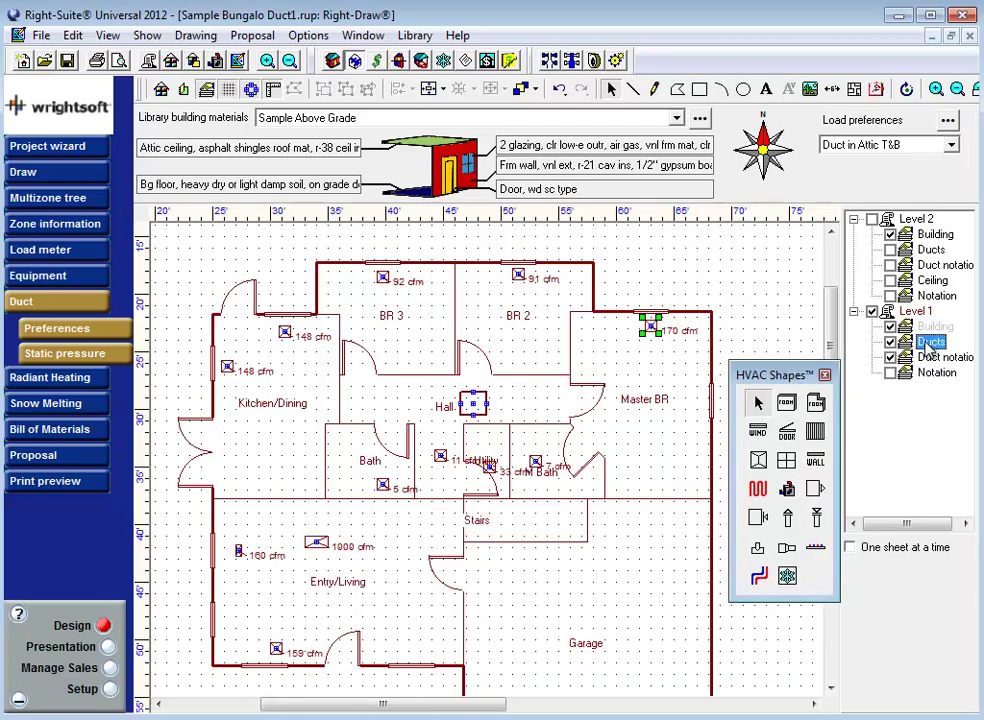
left_click_drag(800, 375, 840, 376)
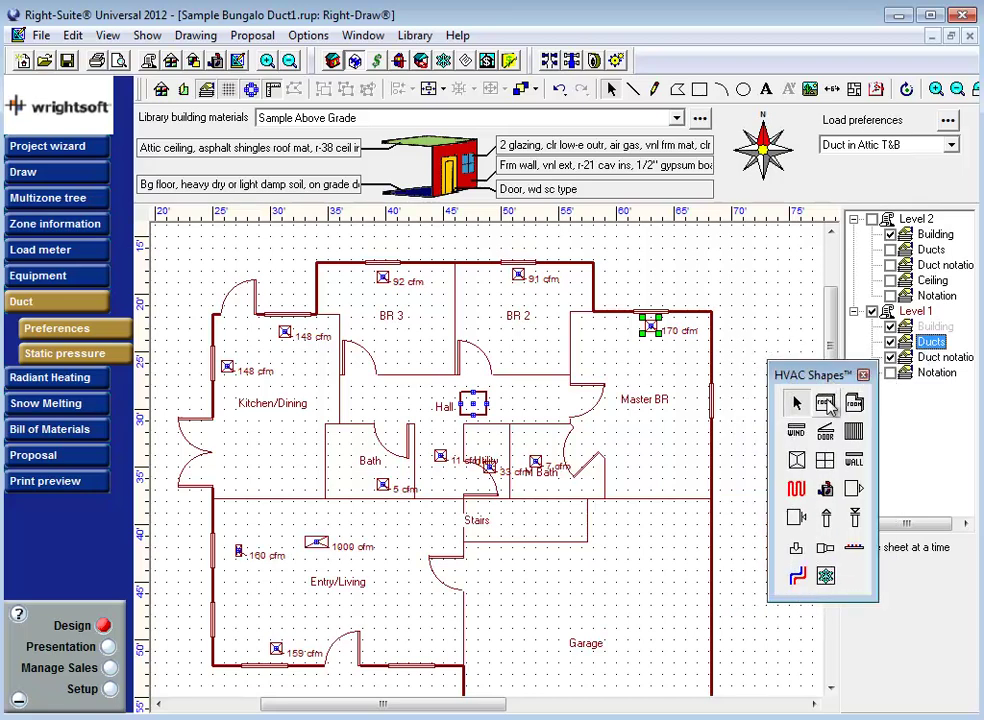
Step: Add a supply register by Master BR's east window and another in Entry/Living by the south window east of the entry door
left_click(855, 494)
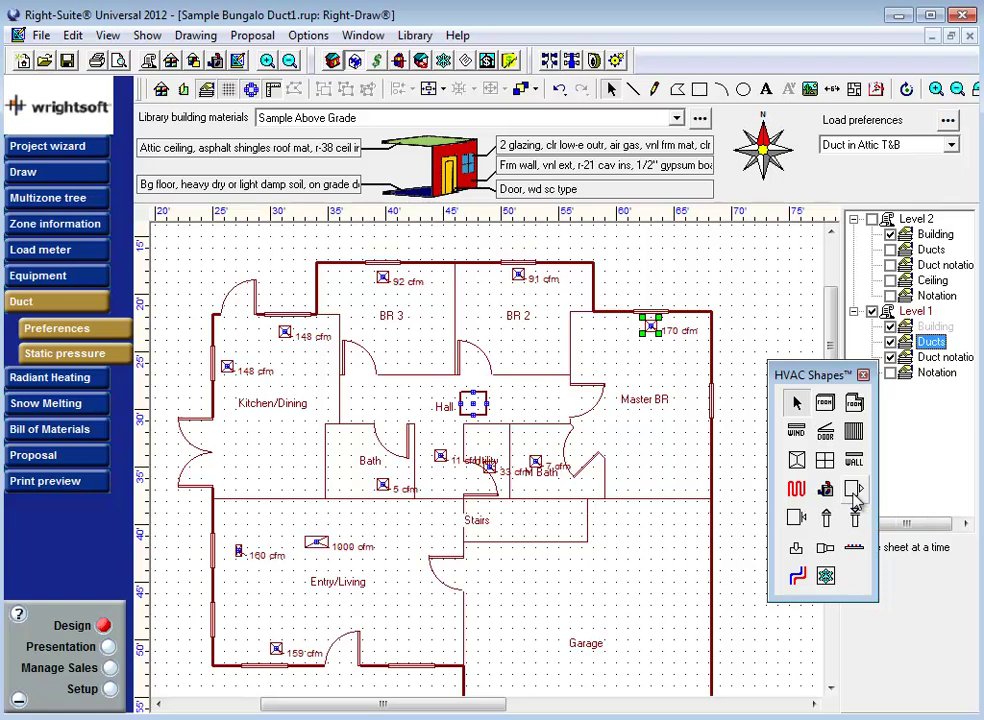
left_click(696, 402)
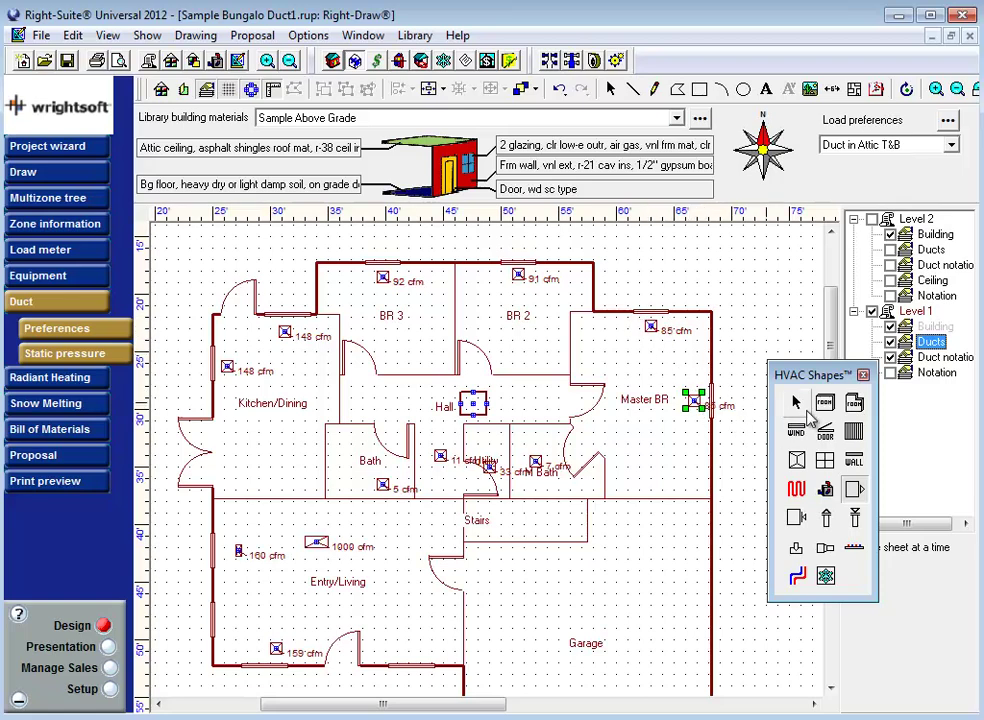
key("Escape")
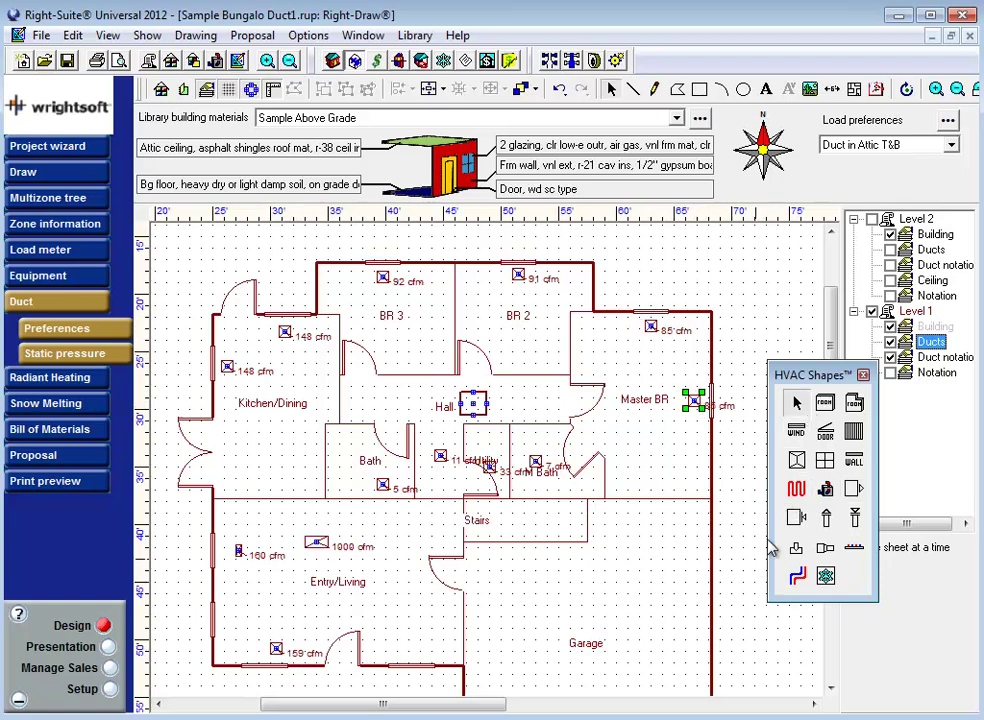
left_click(413, 654)
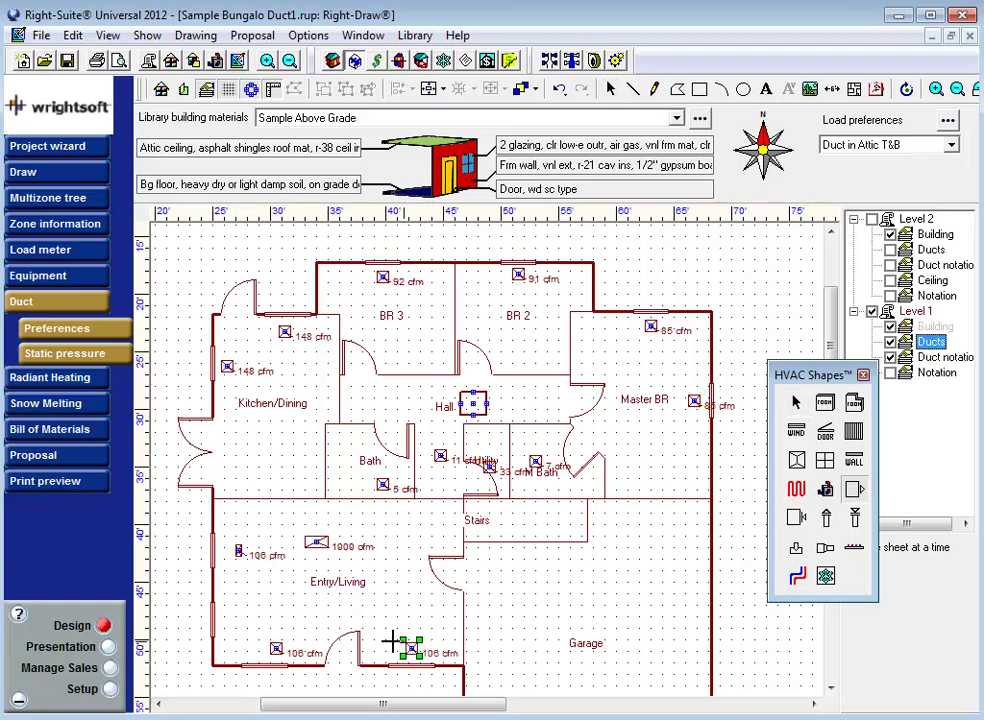
key("Escape")
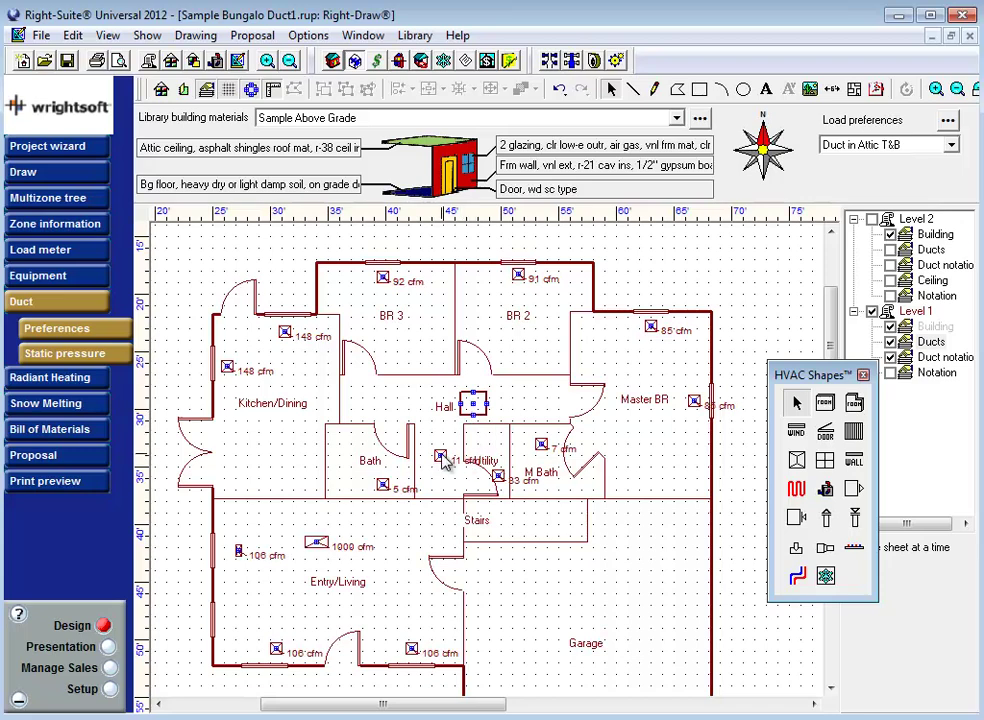
Step: Try the Hall supply register at several spots along the hall west of the equipment
left_click_drag(444, 457, 405, 395)
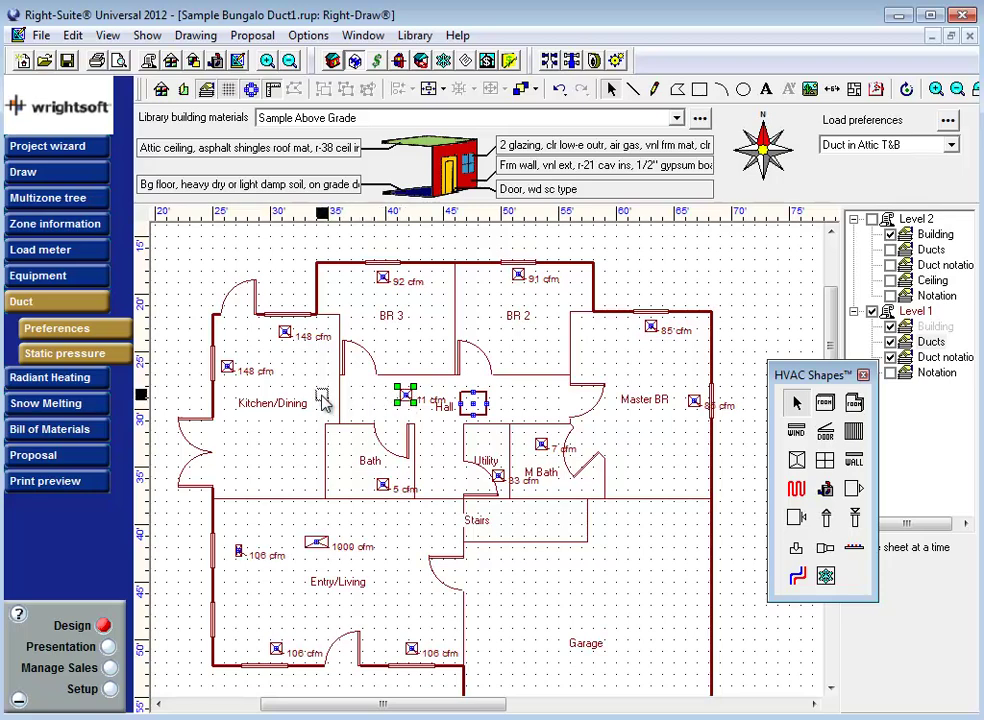
left_click_drag(405, 397, 345, 400)
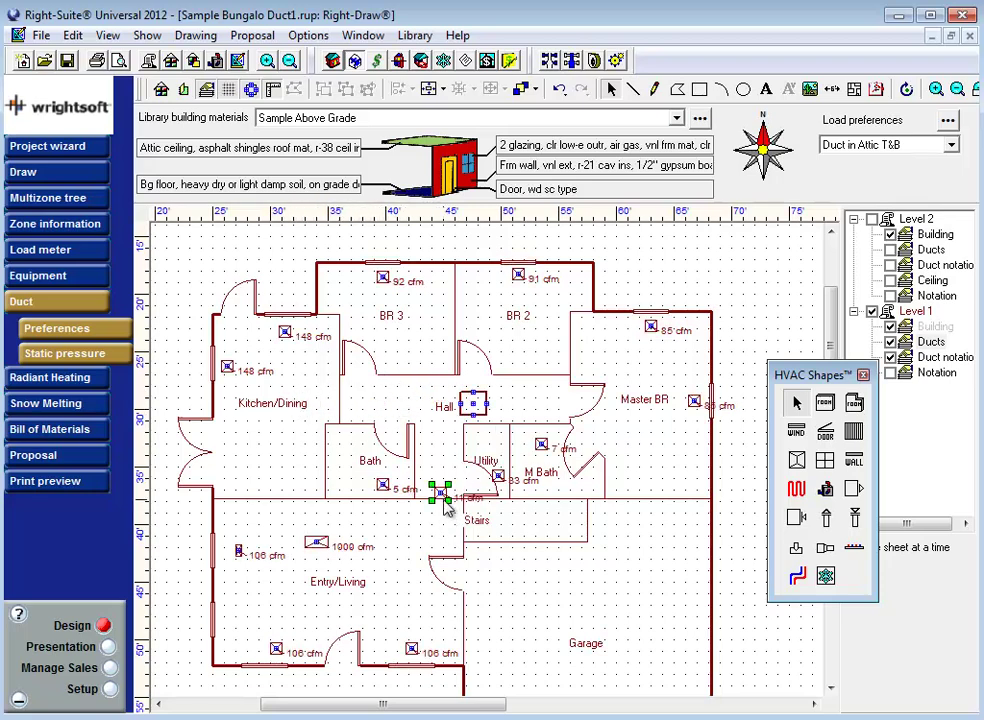
left_click_drag(345, 400, 368, 402)
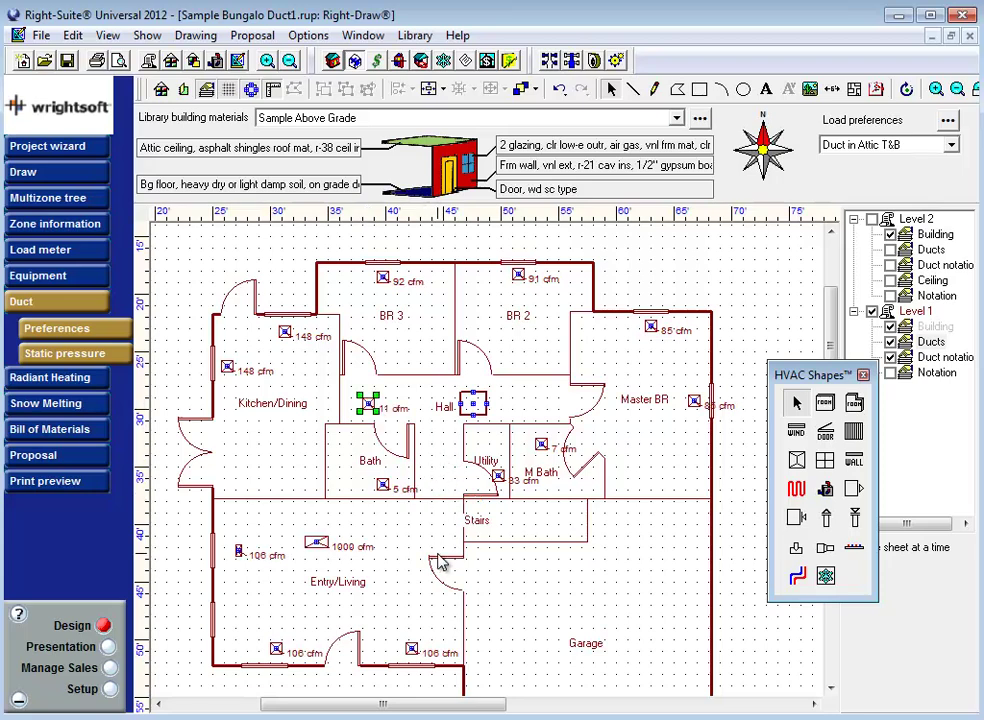
left_click(427, 505)
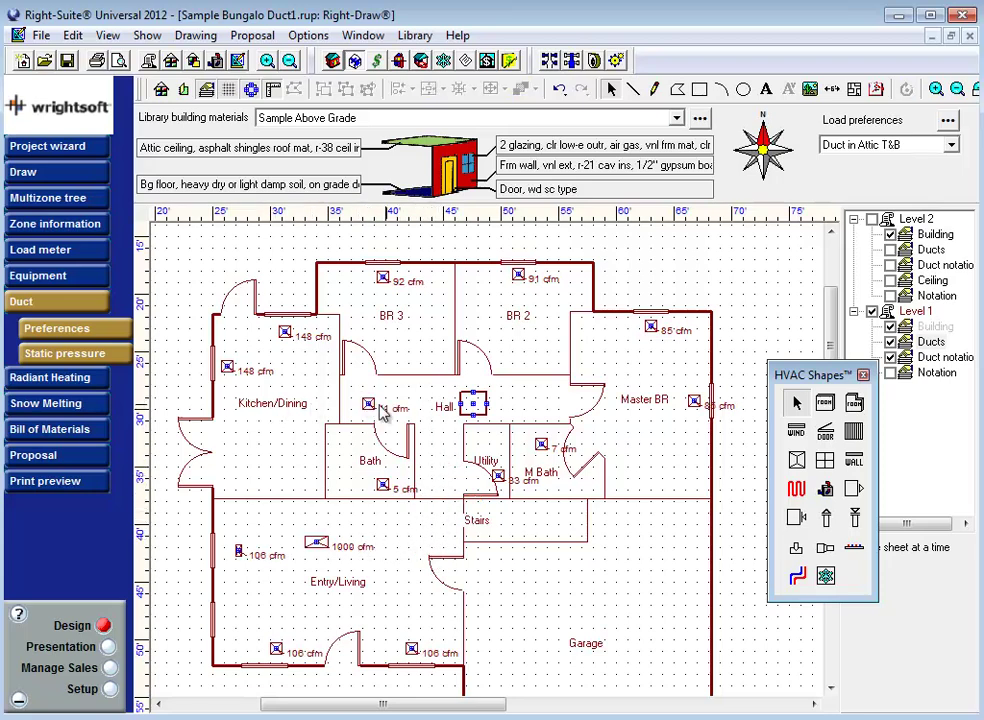
left_click_drag(372, 405, 432, 404)
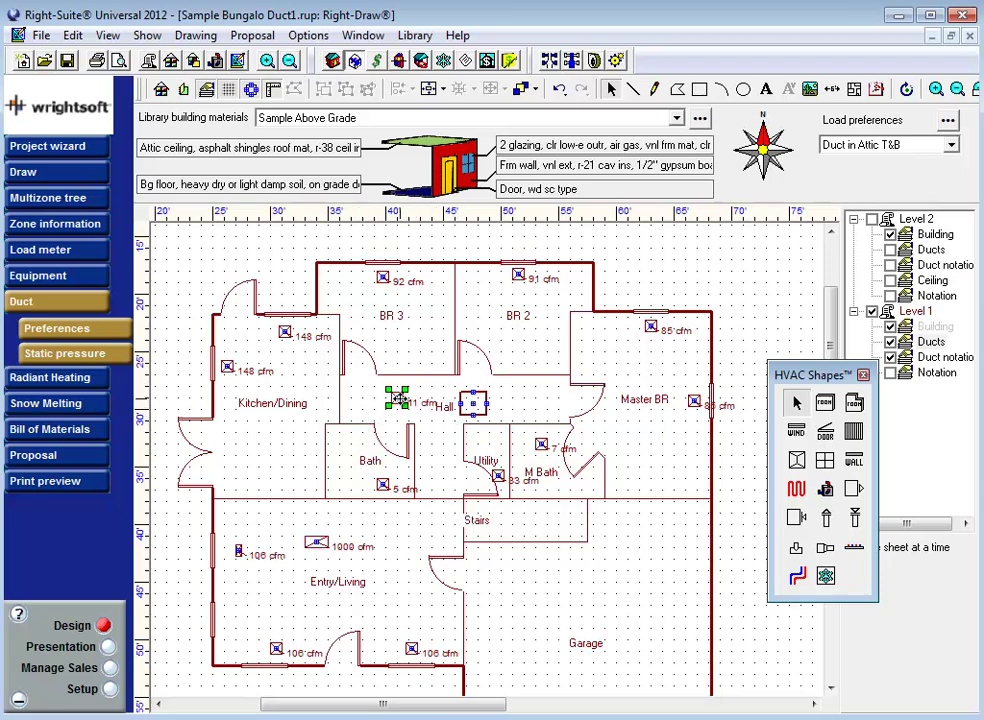
left_click_drag(397, 398, 417, 396)
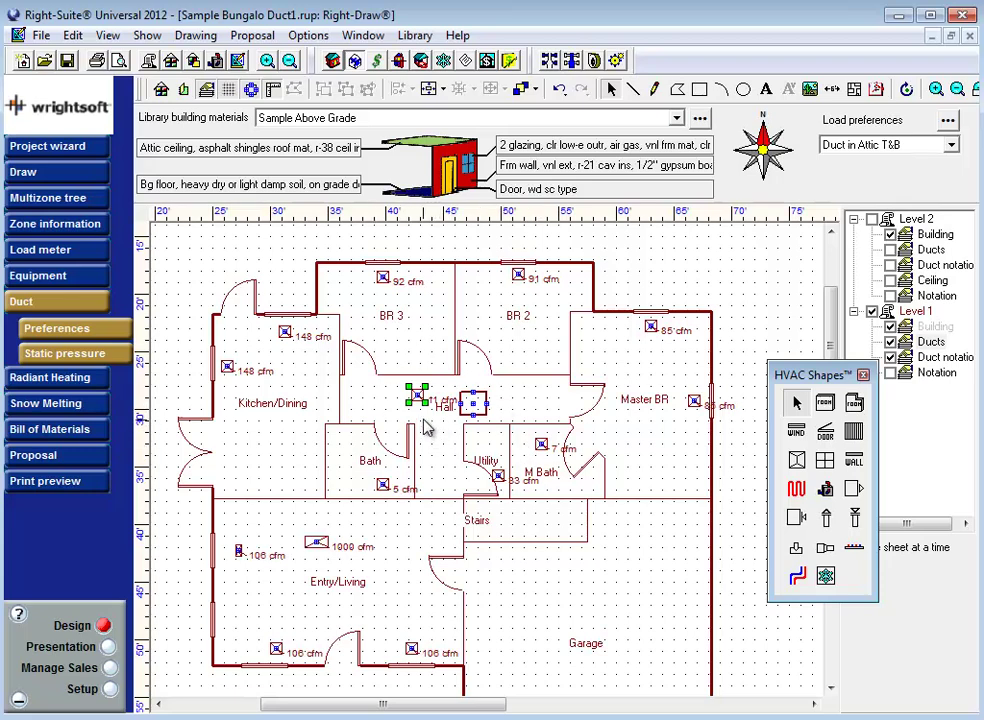
Step: Delete the Hall's only supply register, agreeing to redistribute its loads proportionally between adjacent rooms of the same floor
key("Delete")
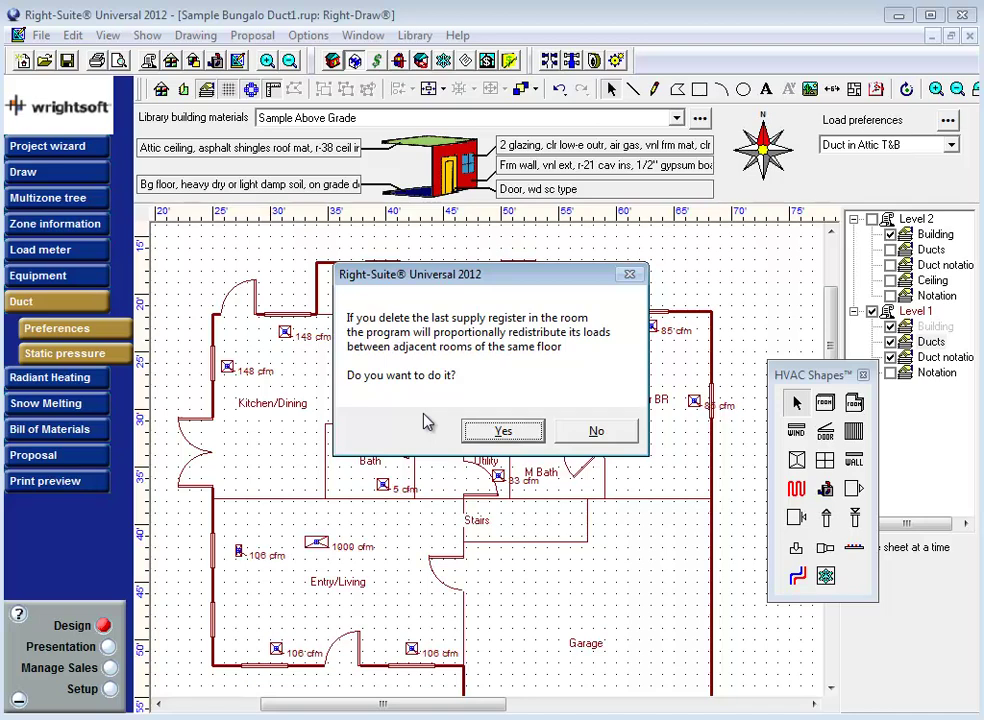
left_click_drag(527, 281, 576, 502)
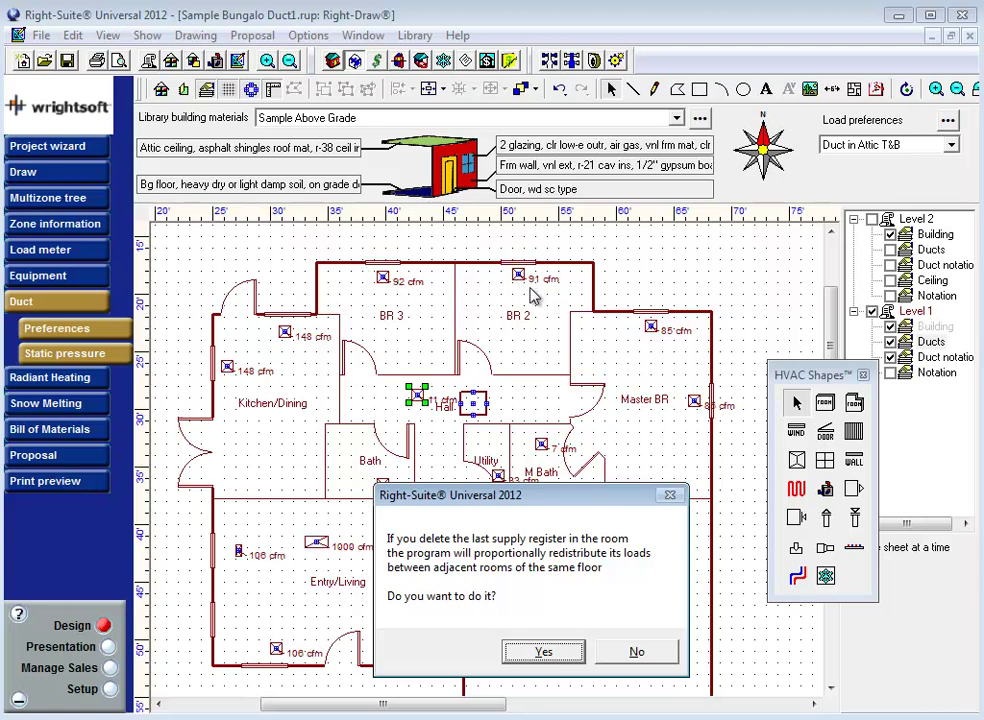
left_click(566, 653)
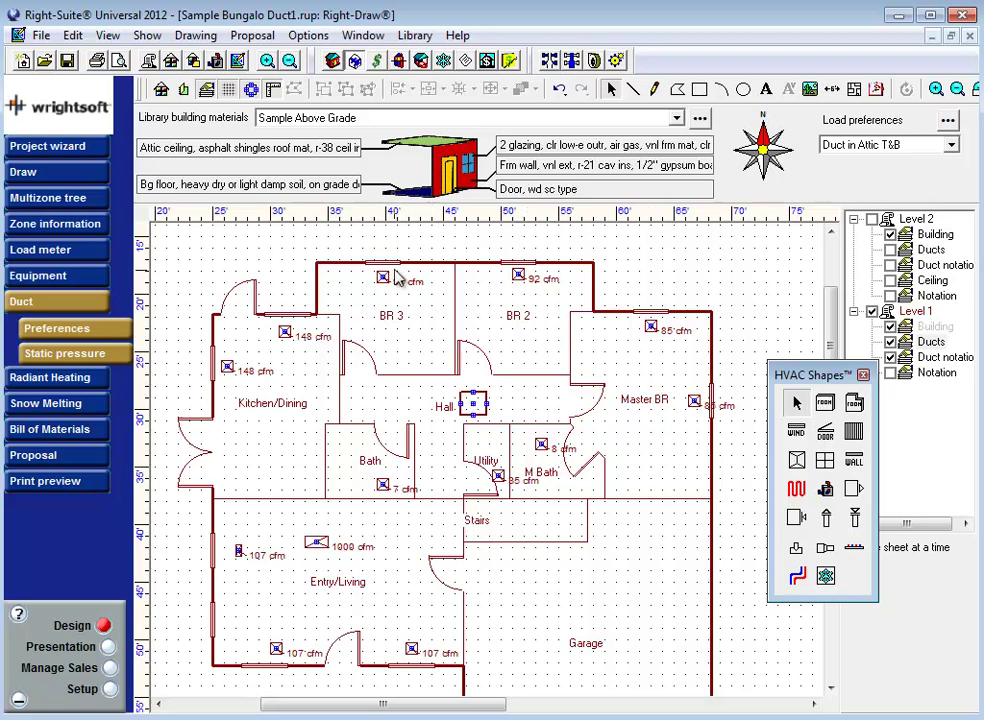
Step: Reposition the return register into the Hall, the equipment between Bath and Utility, and the north Kitchen/Dining register closer to its window
key("ctrl+z")
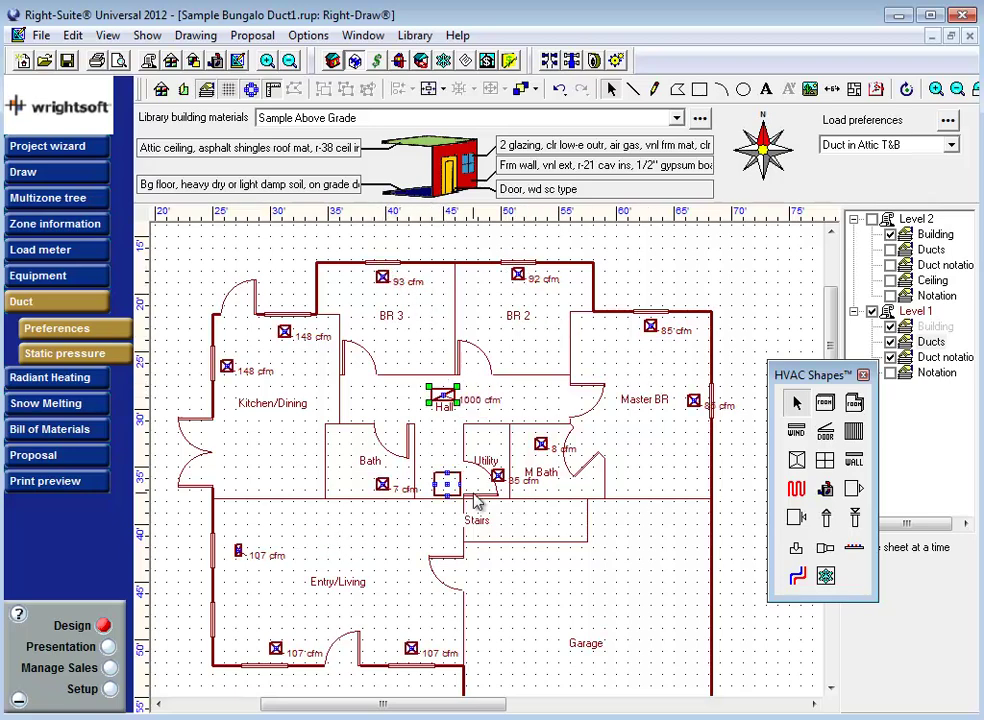
left_click(394, 430)
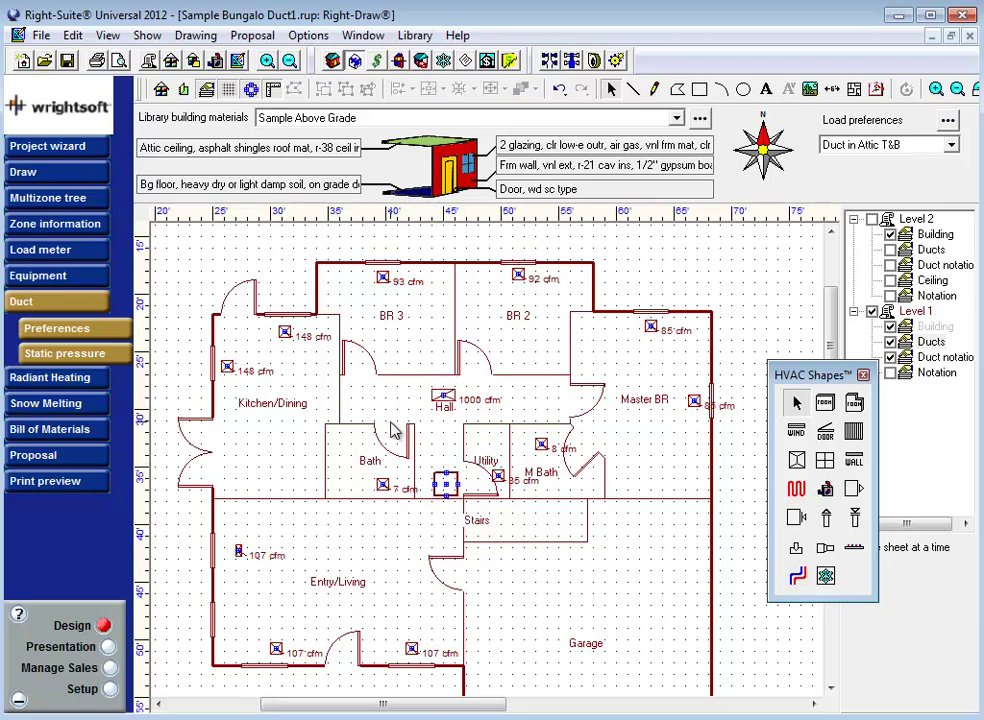
left_click(287, 333)
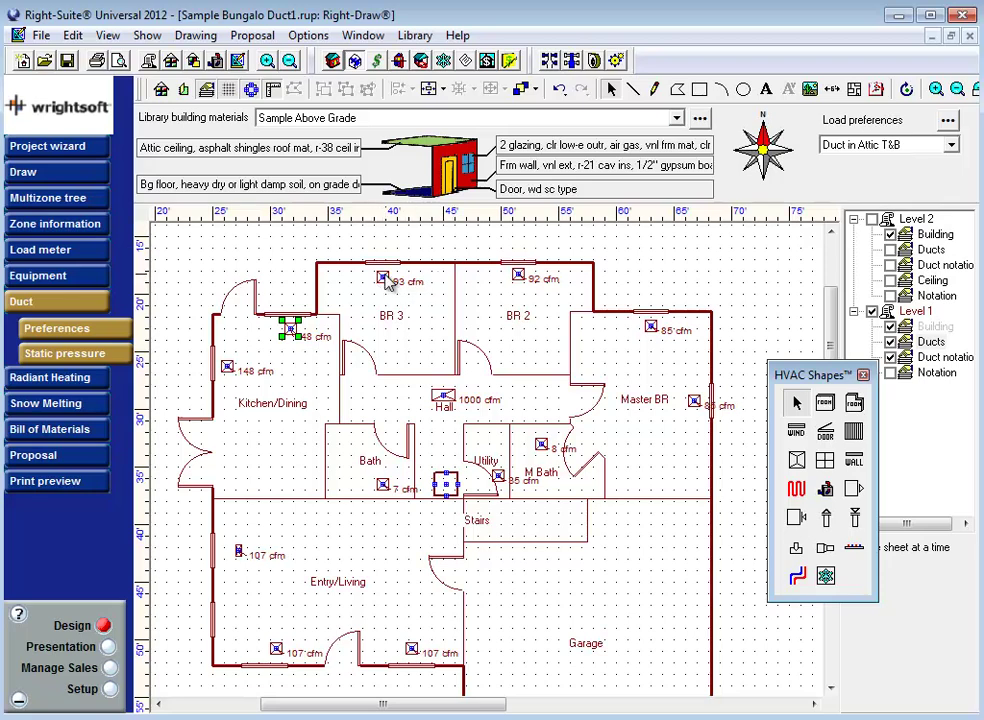
left_click(228, 368)
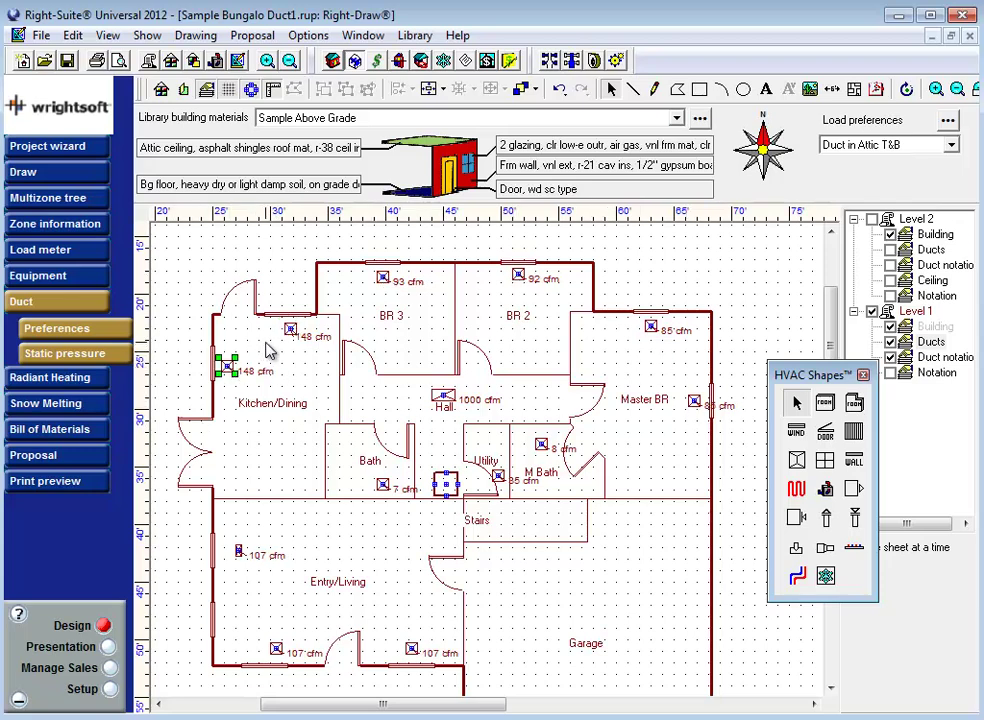
Step: Bring the west Entry/Living supply register closer to its window and set its height to 10 in
double_click(237, 551)
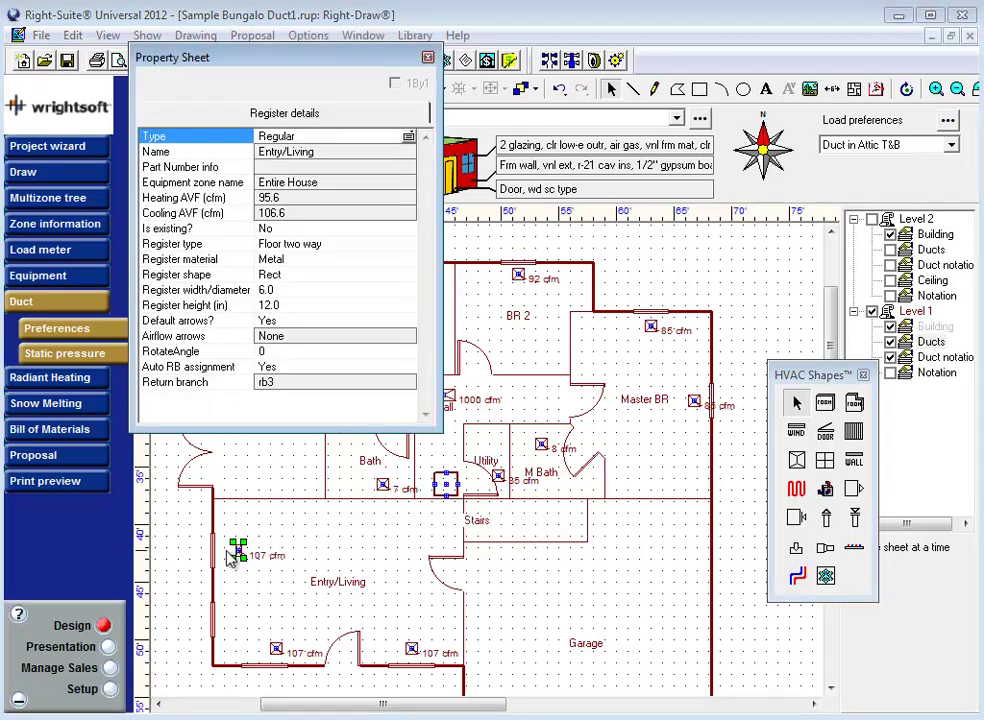
left_click(306, 304)
type("1")
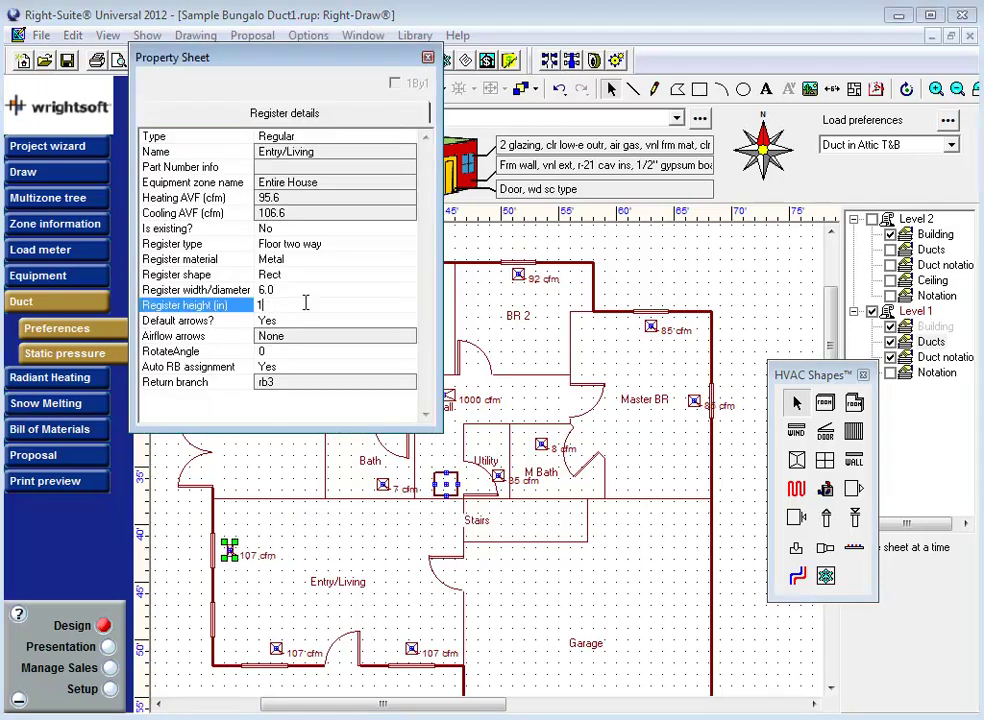
type("0")
key("Return")
left_click(428, 57)
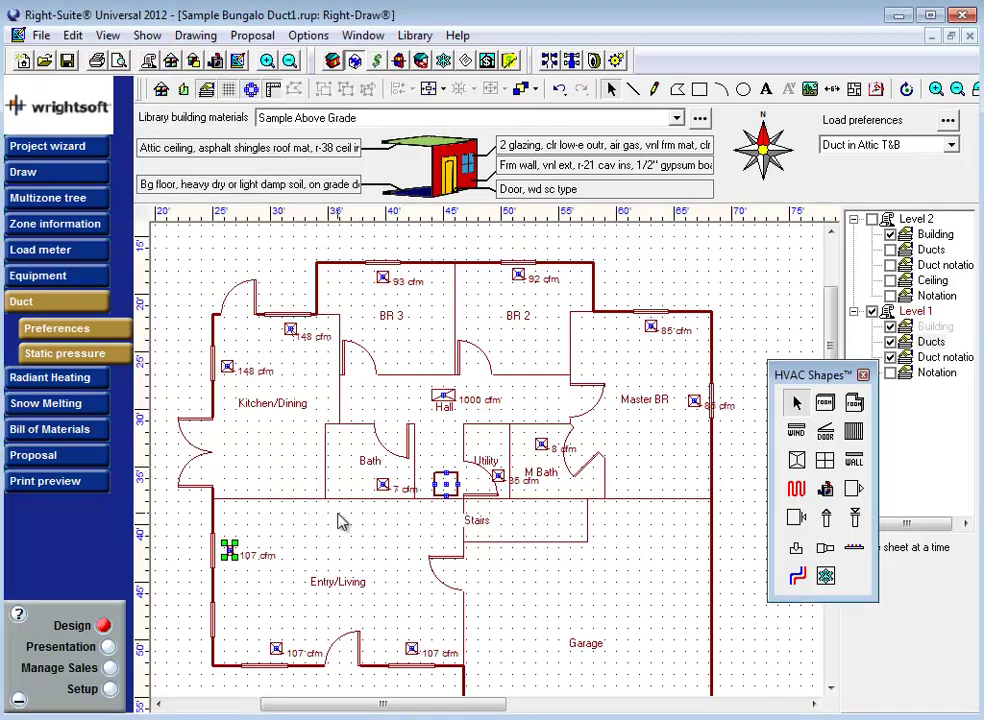
Step: Size the west Kitchen/Dining, Bath, Utility, M Bath and east Master BR registers together to width 6 and height 10 in
double_click(228, 368)
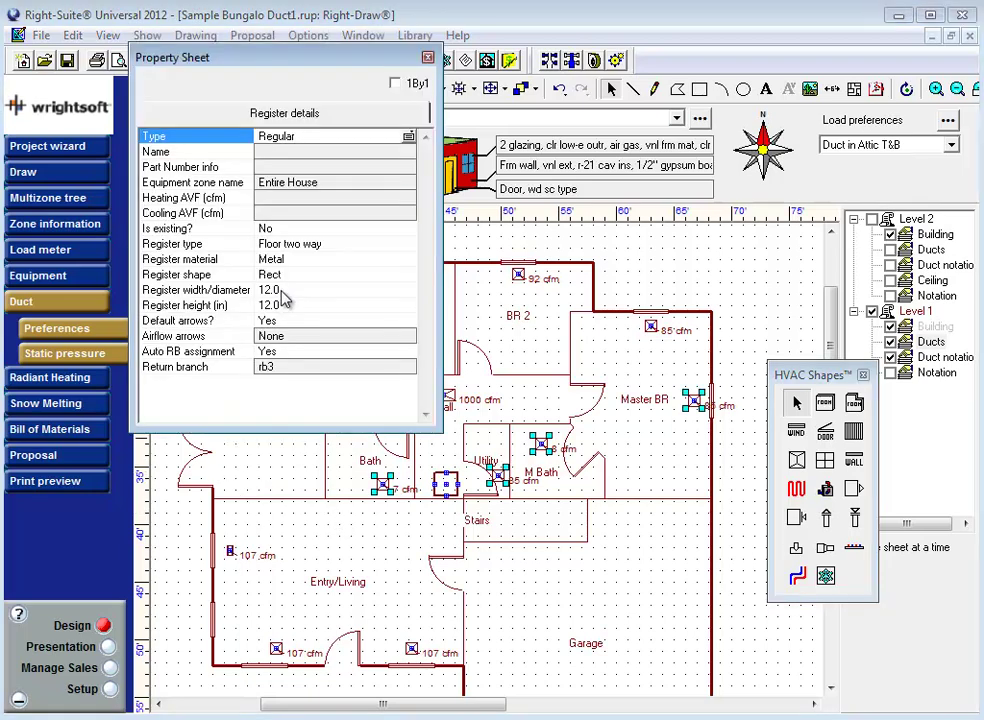
left_click(280, 290)
type("6")
key("Tab")
type("10")
key("Return")
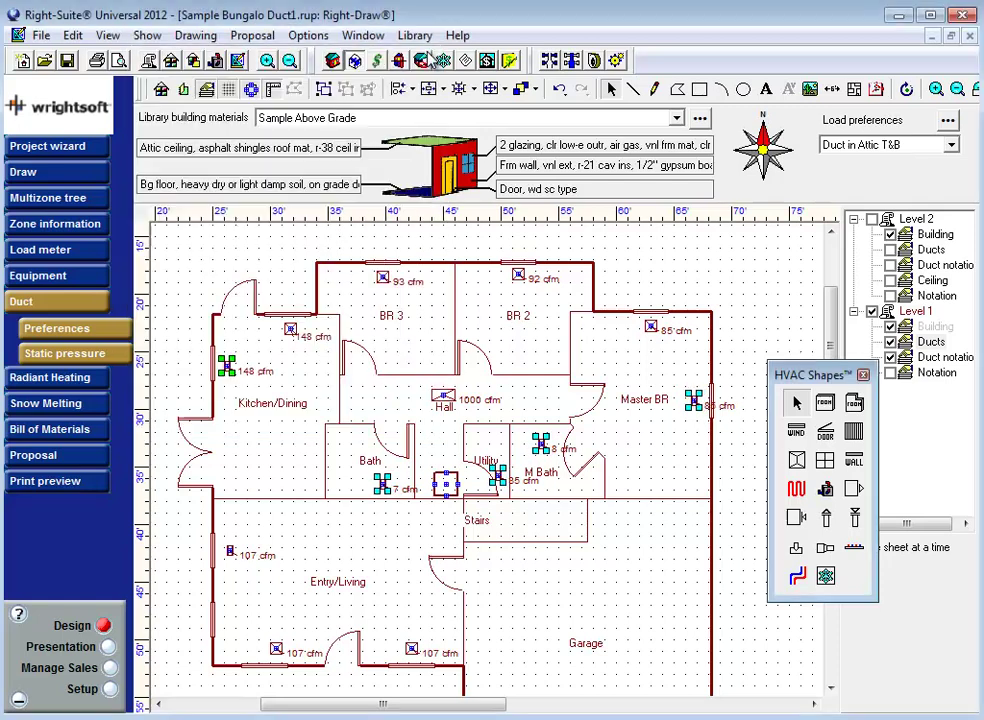
Step: Size the registers at the north windows and the two south Entry/Living registers together to width 10 and height 6 in
left_click(276, 649)
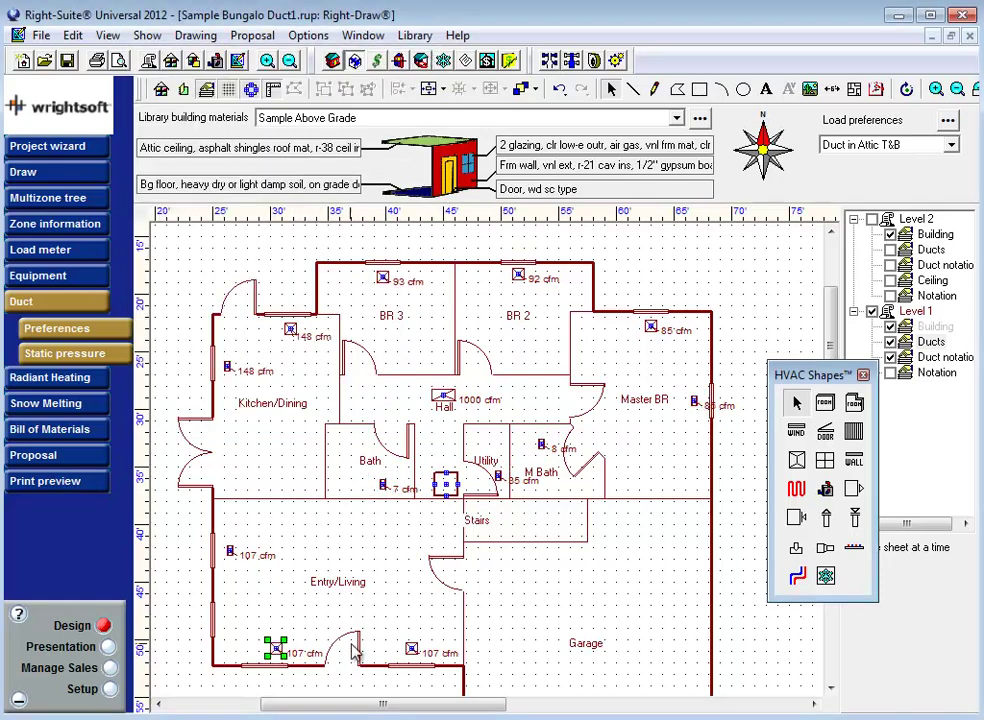
left_click(411, 650, "shift")
double_click(411, 650)
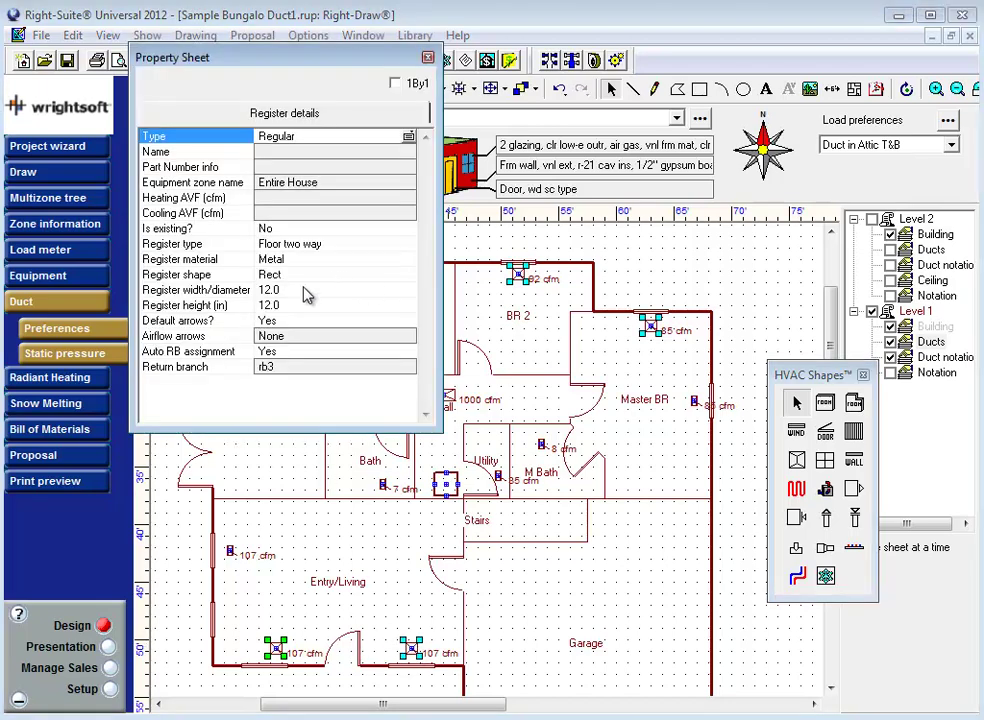
left_click(196, 289)
left_click(184, 305)
left_click(428, 58)
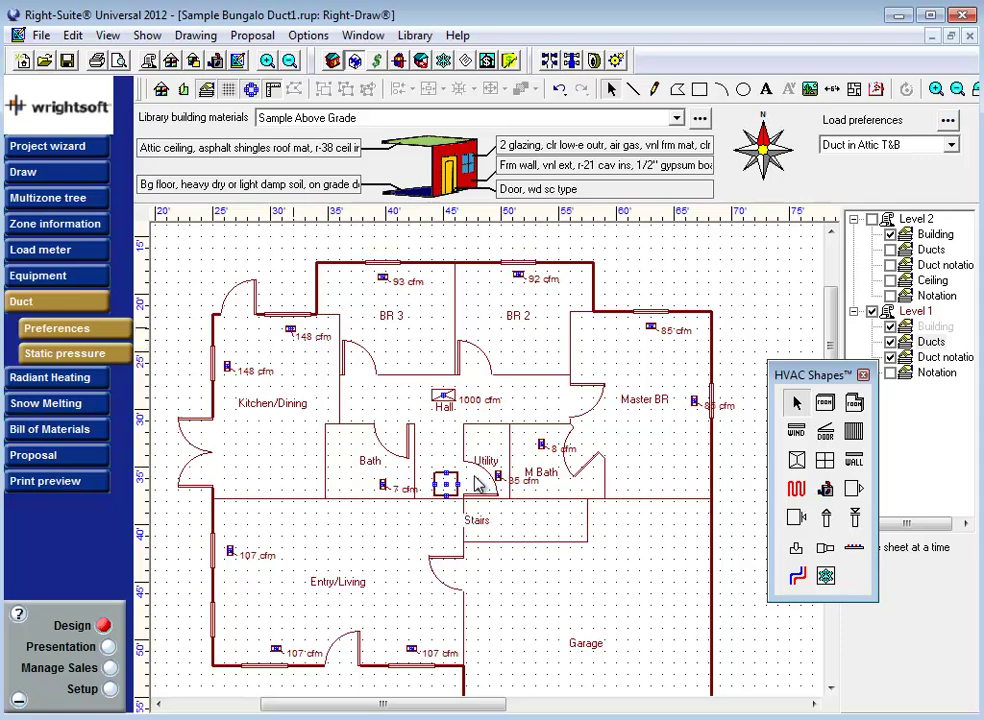
Step: Cycle through the placed registers and examine the property rows of the north Kitchen/Dining register, leaving its values as they are
key("Tab")
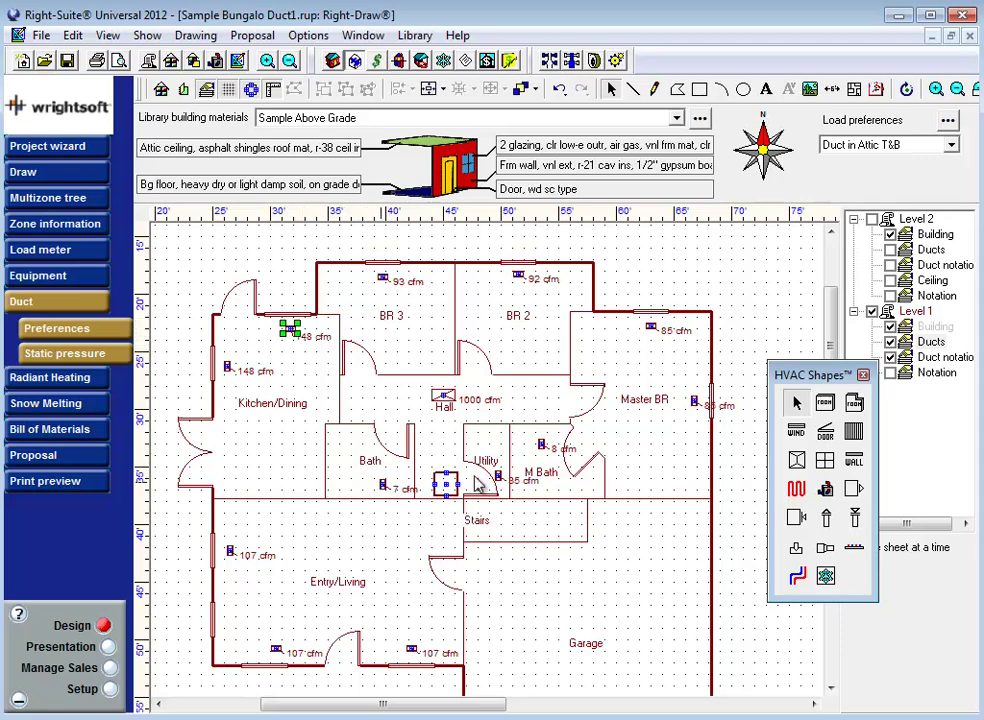
key("Tab")
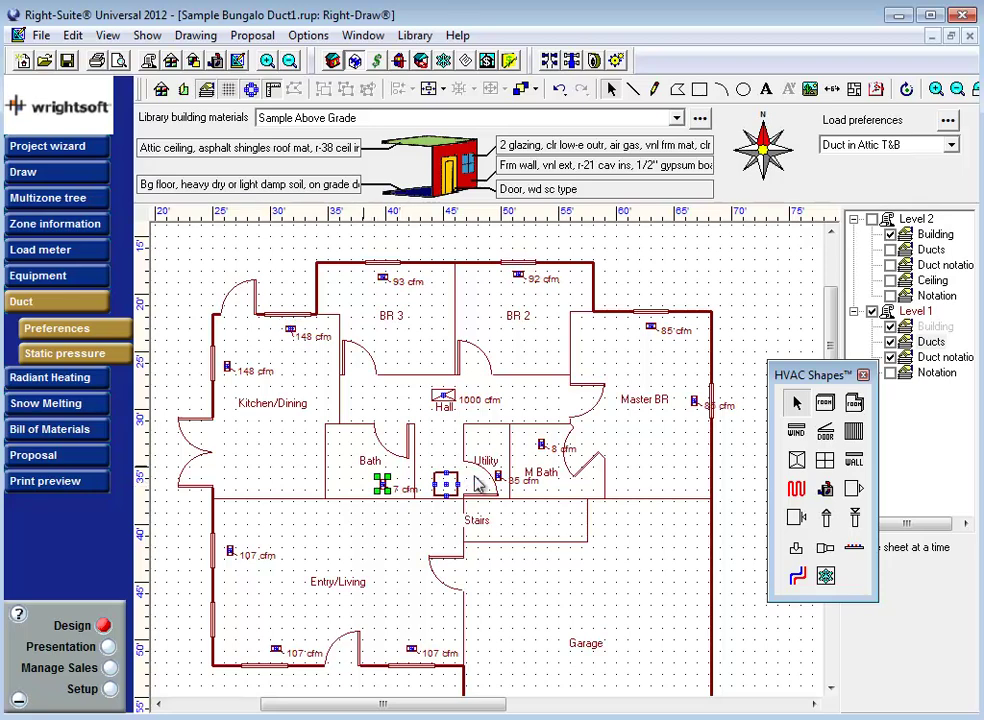
key("Tab")
key("Return")
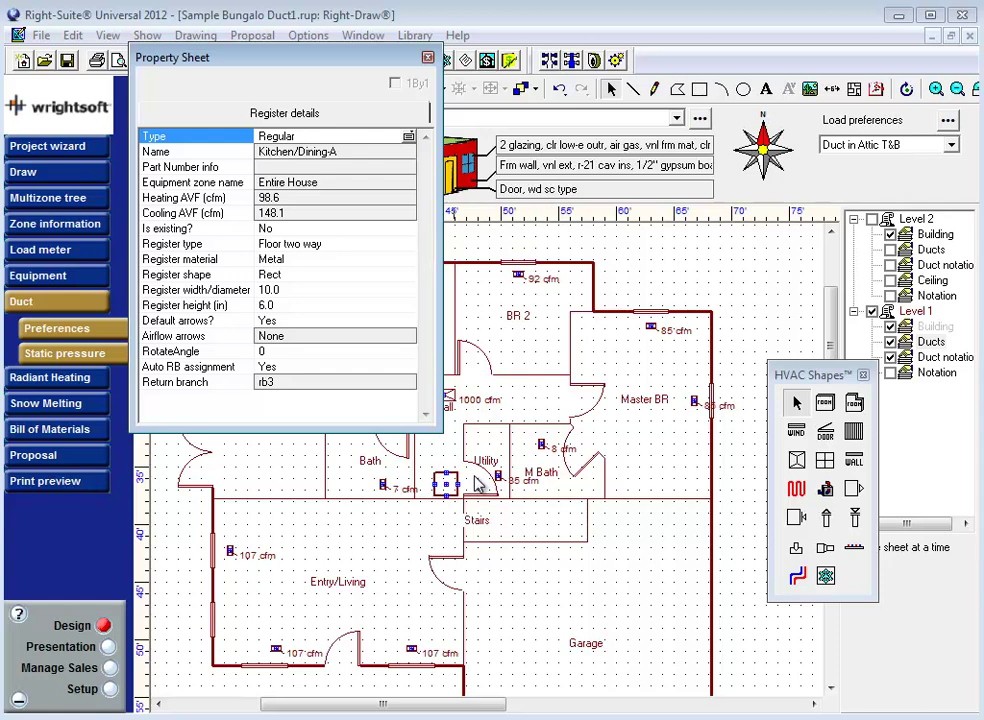
key("Down")
key("Down")
key("Down")
key("Down")
key("Down")
key("Down")
key("Down")
key("Down")
key("Down")
key("Down")
key("Down")
key("Up")
key("Down")
key("Up")
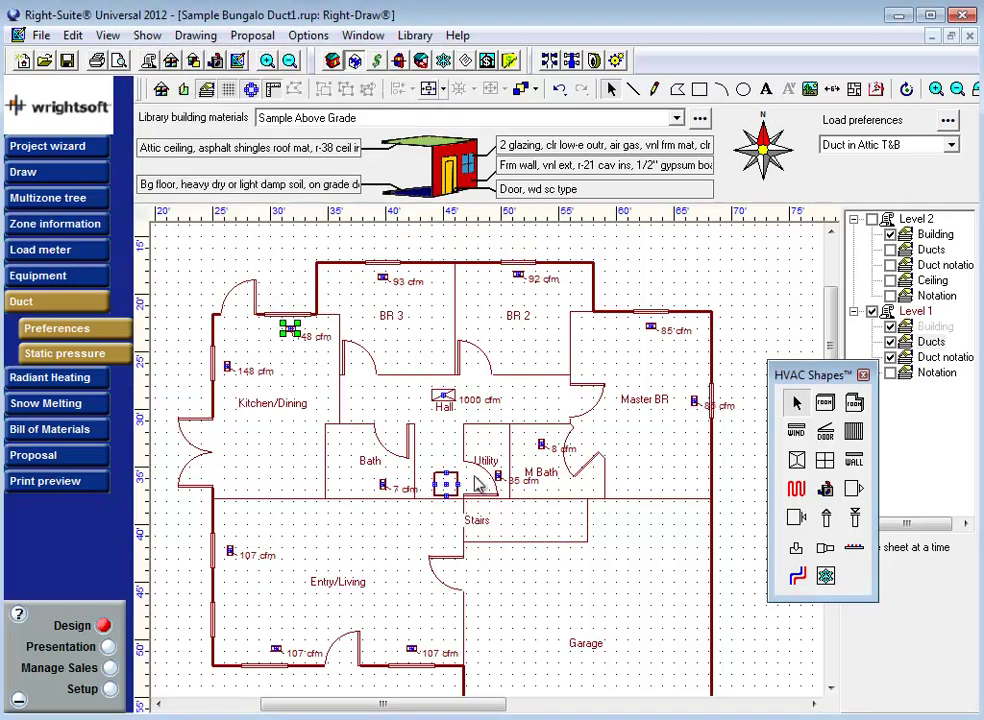